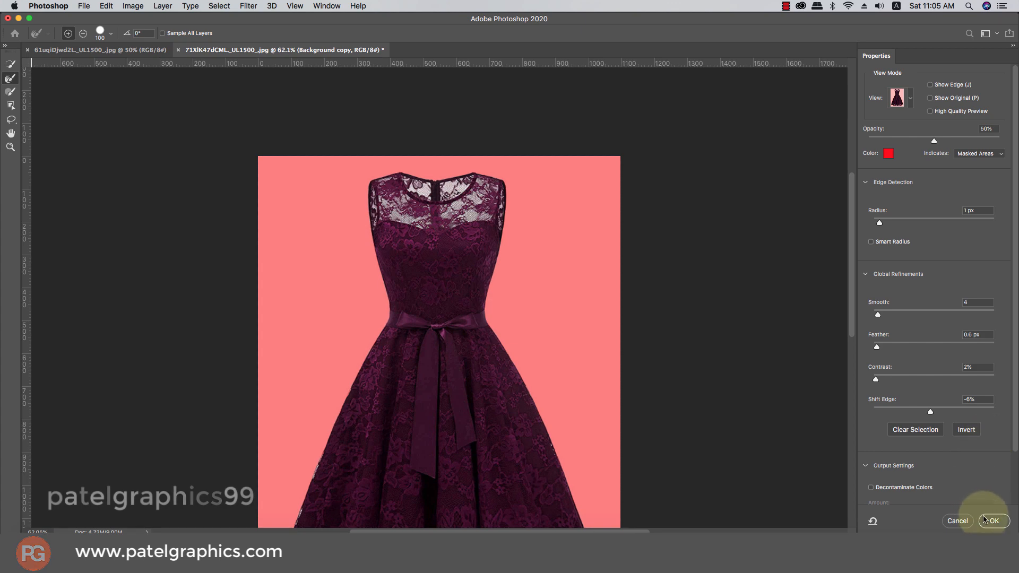
Set Smooth to 4, keep Feather 0.6 px, Contrast 2% and Shift Edge -6%, and apply the dress selection
click(977, 304)
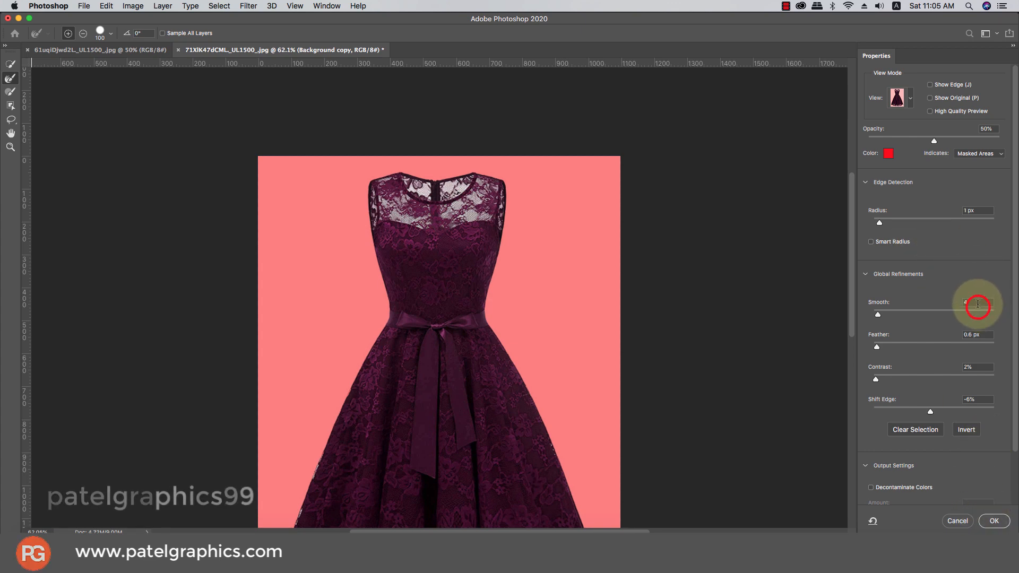
text(4)
click(984, 334)
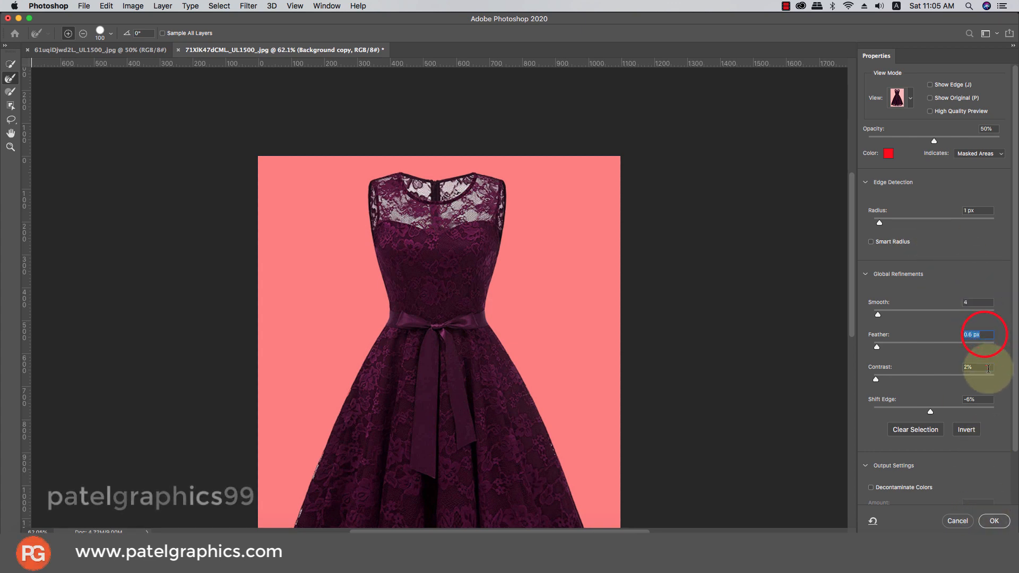
click(987, 367)
click(994, 521)
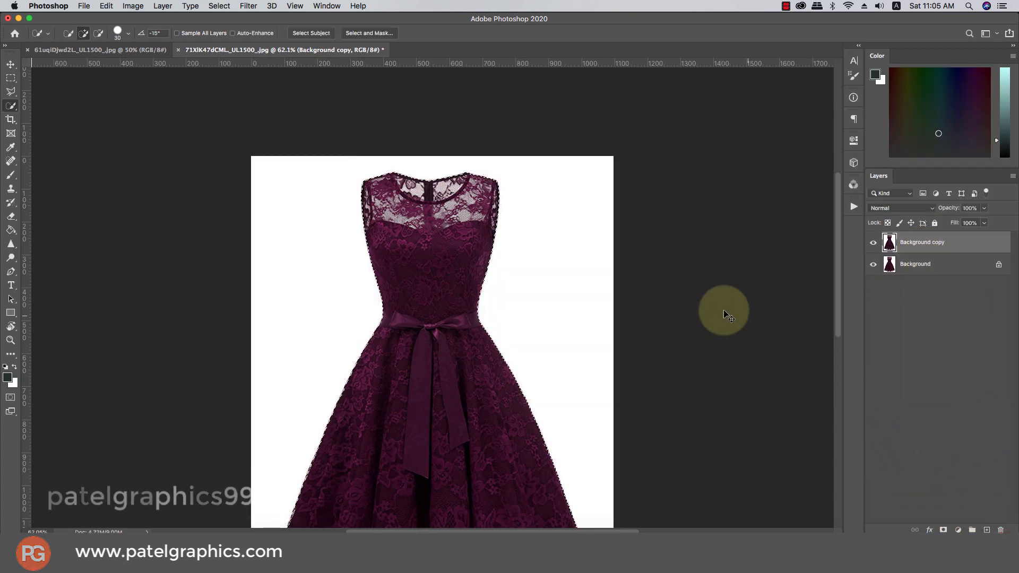
Copy the selected dress to a new layer and hide the Background and Background copy layers
key(ctrl+j)
click(873, 263)
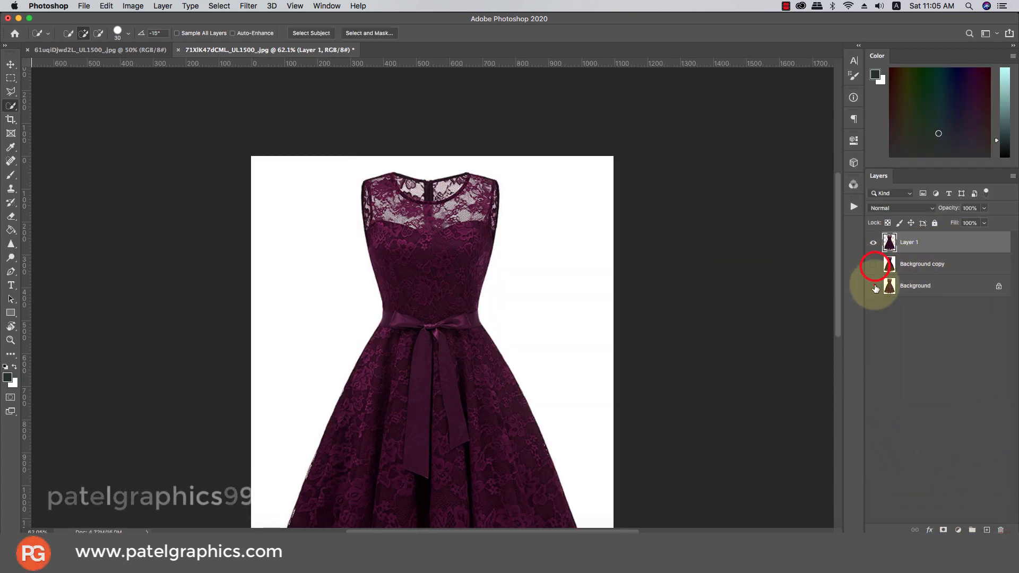
click(873, 285)
scroll(489, 292, down, 2)
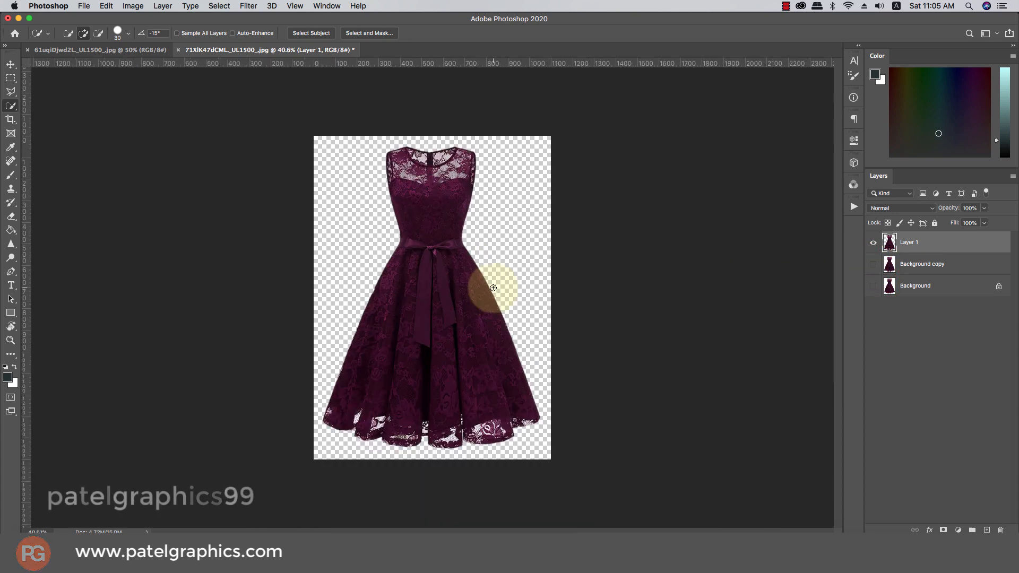
Move the cut-out dress into the model photo over her body and lower its opacity to 61%
key(v)
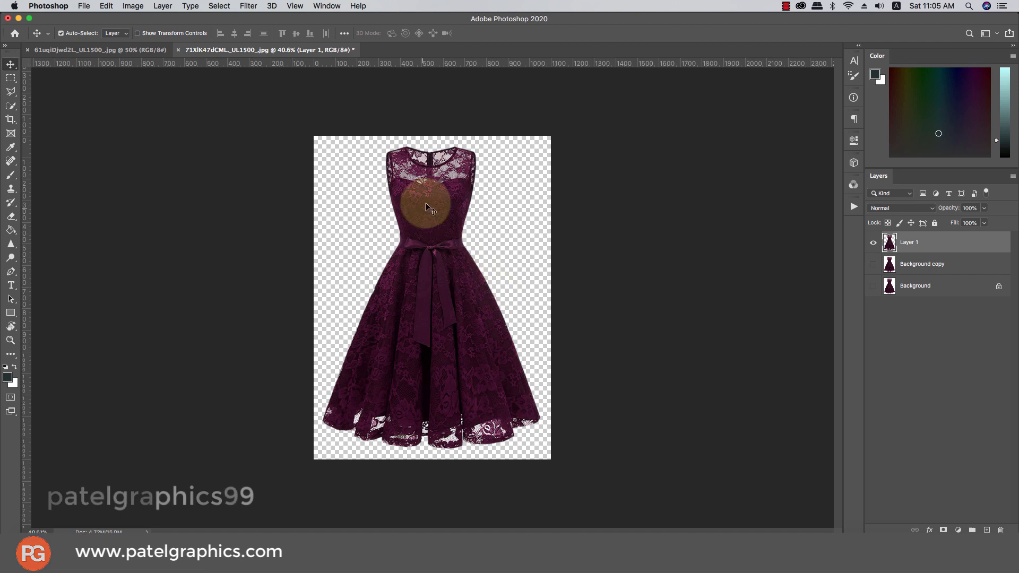
mouse_move(429, 200)
mouse_down()
mouse_move(406, 203)
mouse_move(197, 53)
mouse_move(109, 62)
mouse_move(111, 52)
mouse_up()
drag(334, 175, 344, 202)
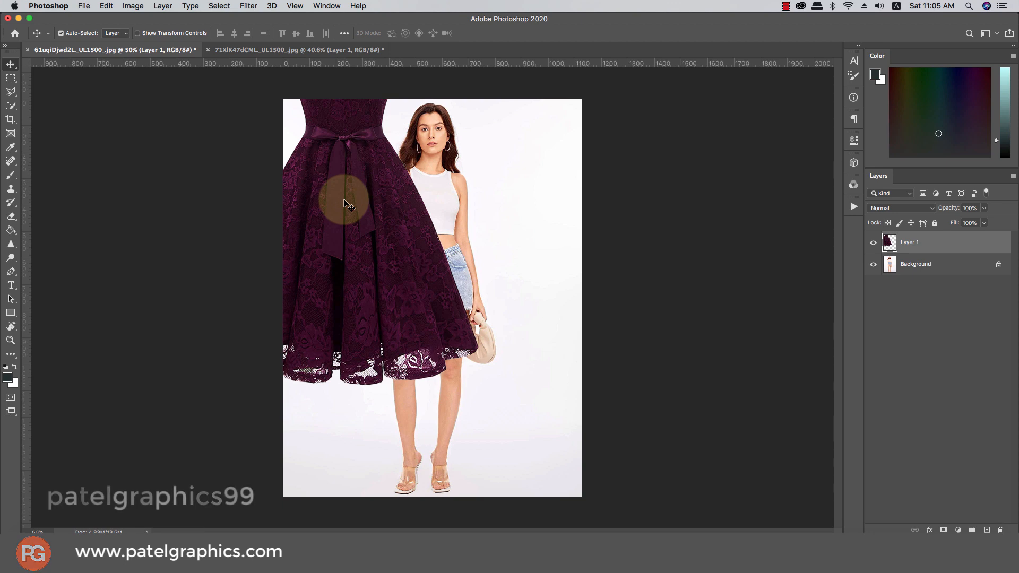
drag(344, 199, 438, 305)
click(983, 208)
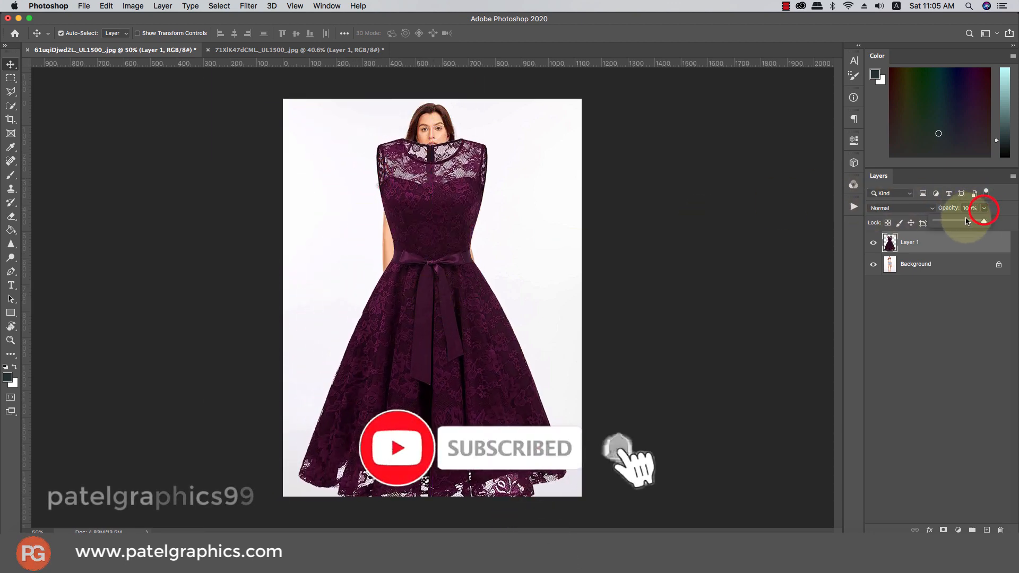
drag(984, 220, 961, 220)
Scale the dress layer to about 70% and move it beside the model on her left
key(super+t)
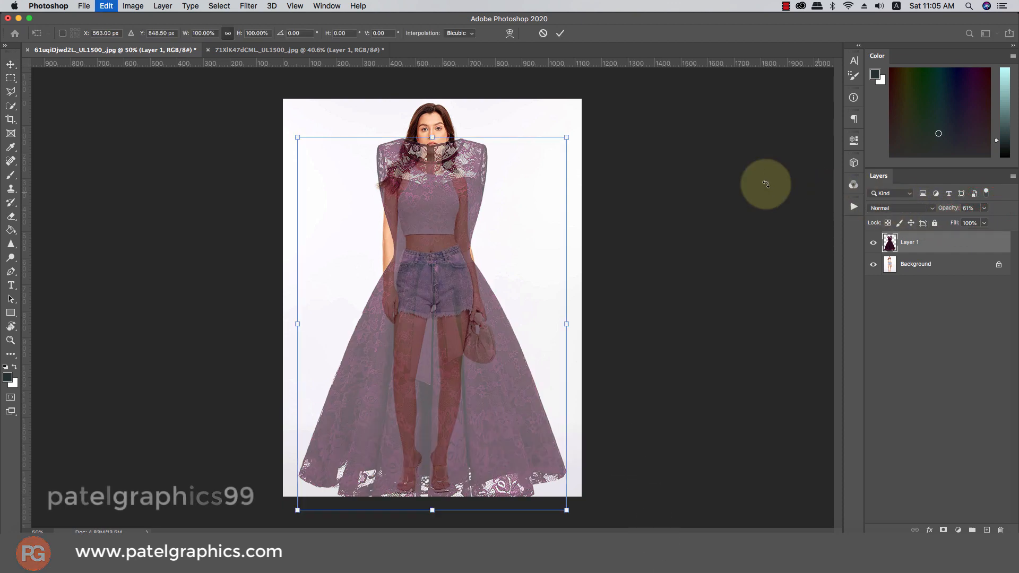
drag(567, 139, 504, 180)
drag(453, 247, 446, 210)
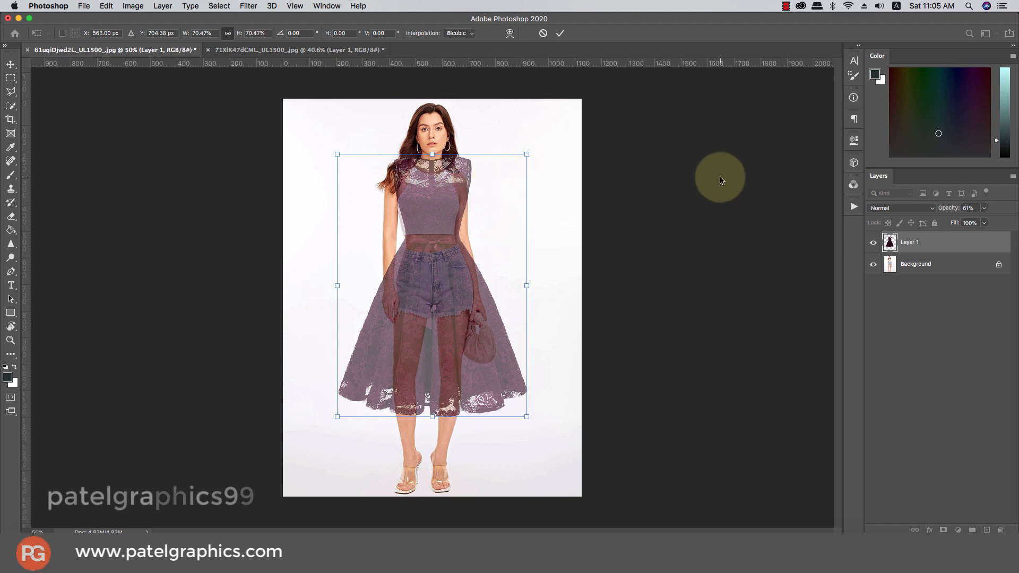
key(Return)
click(437, 198)
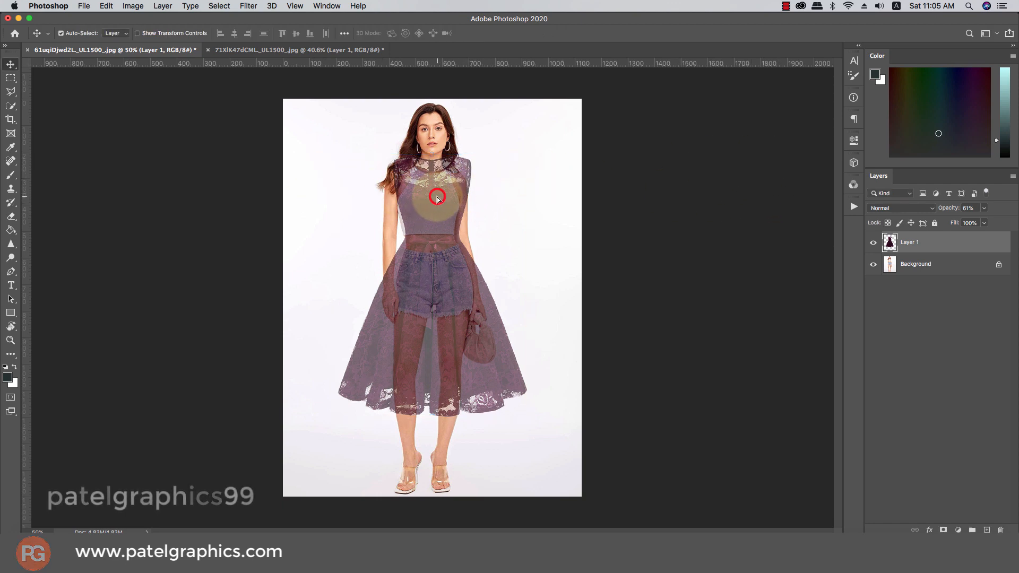
drag(437, 197, 352, 285)
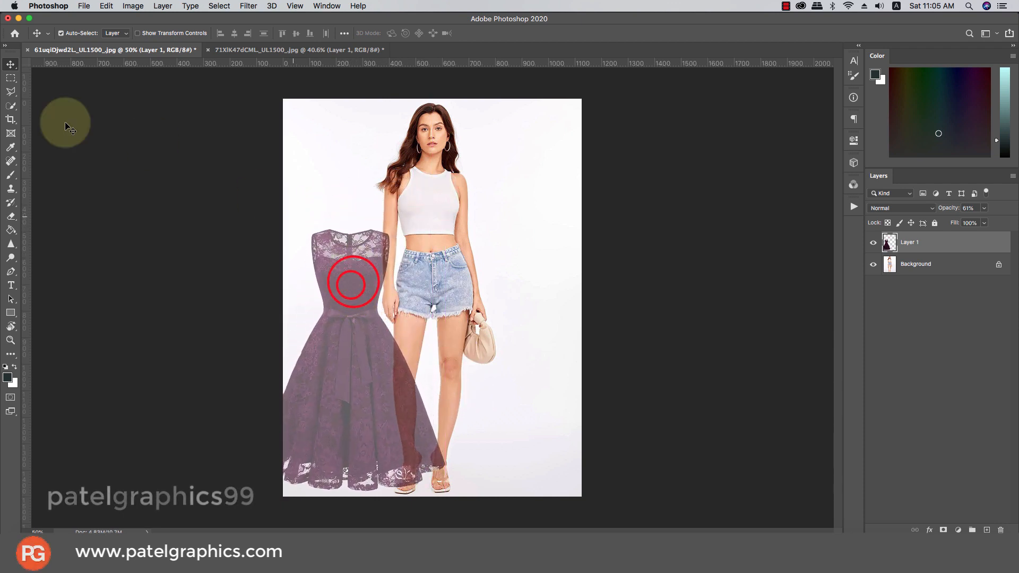
click(11, 91)
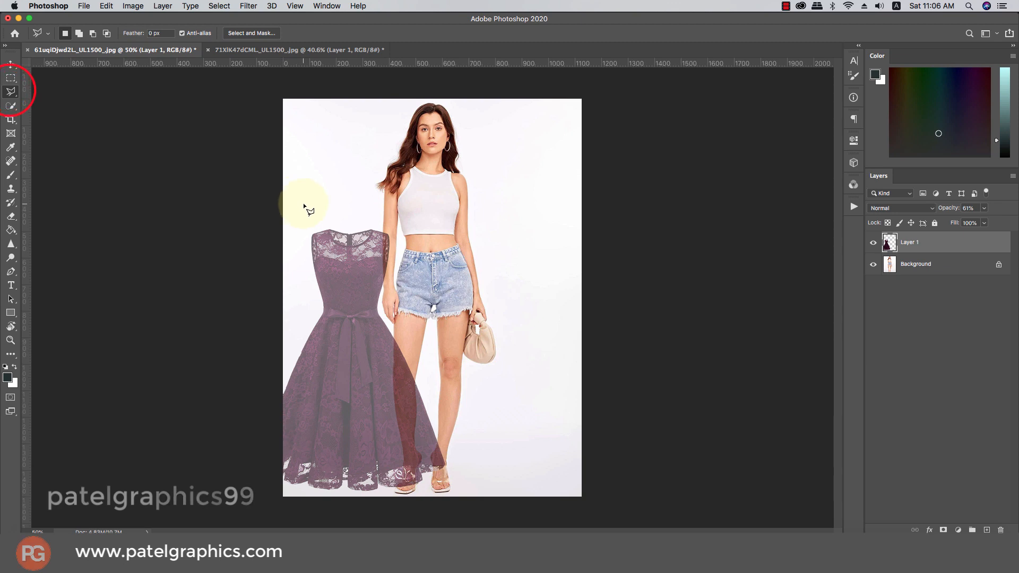
Outline the dress's lace bodice with the Polygonal Lasso and copy it to a new layer
click(295, 305)
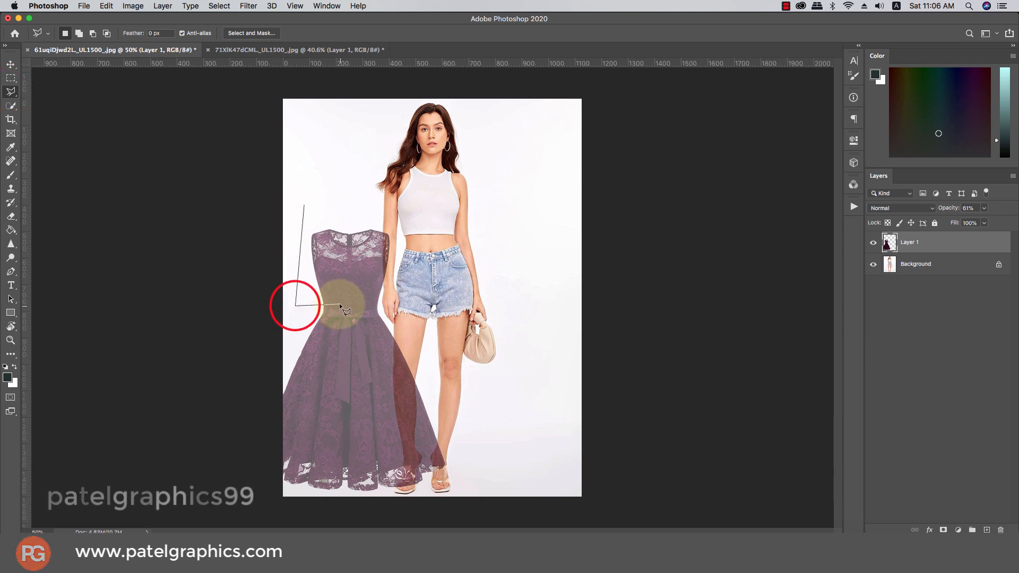
click(339, 304)
click(384, 306)
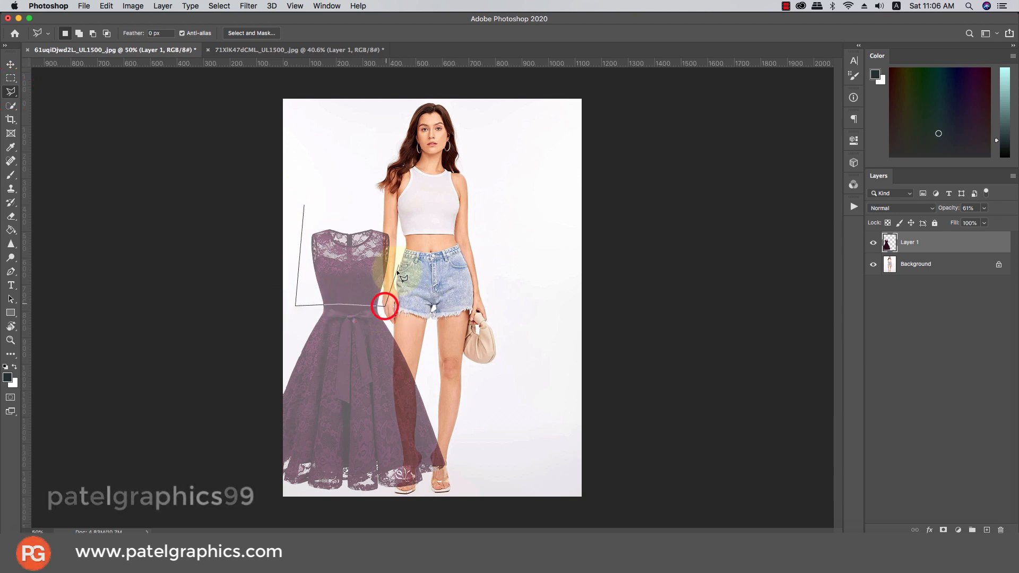
click(401, 249)
click(397, 211)
double_click(345, 208)
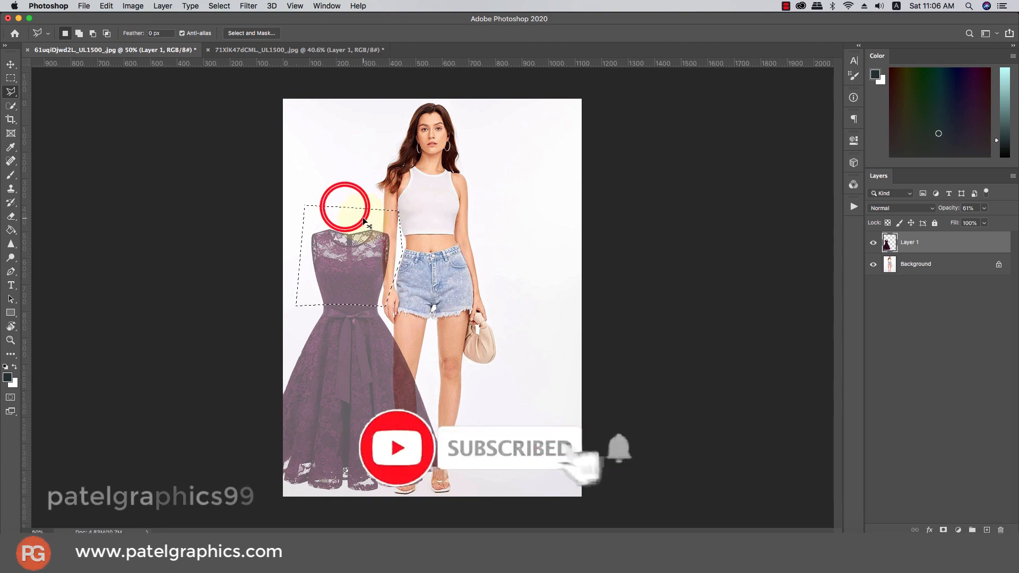
key(ctrl+j)
Place the bodice layer over the model's torso and set its opacity to 51%
key(v)
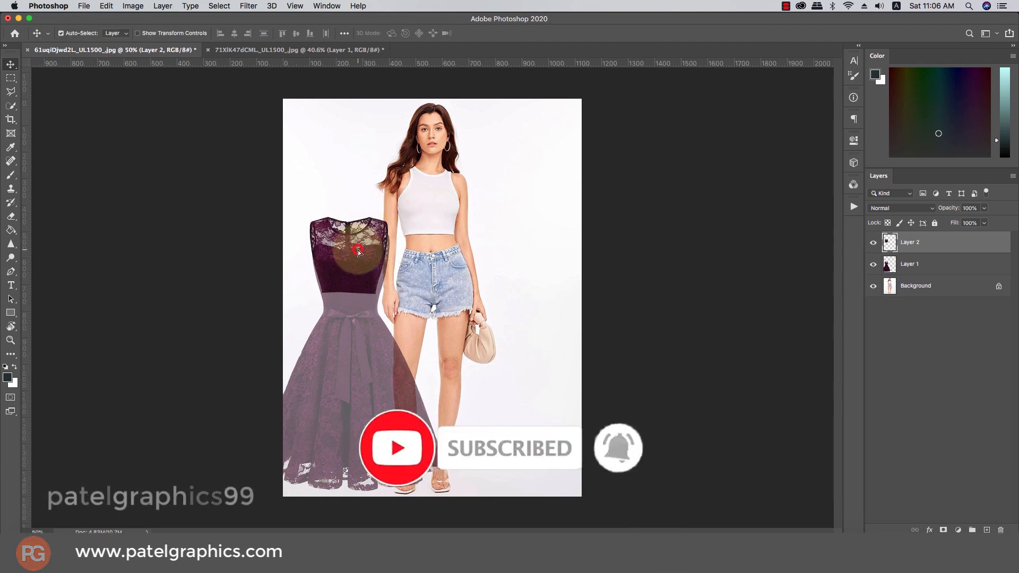
drag(358, 249, 430, 186)
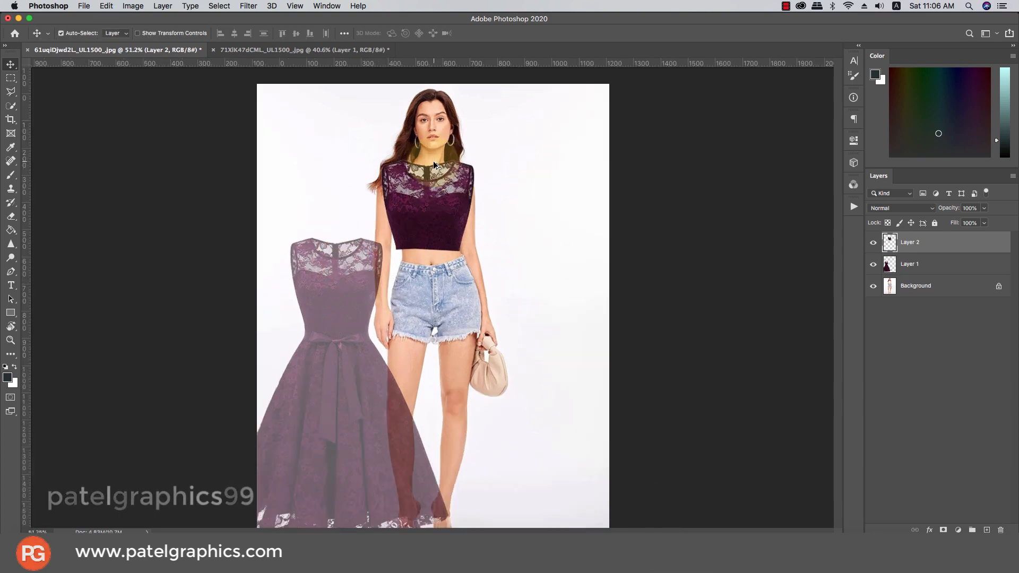
scroll(433, 160, up, 6)
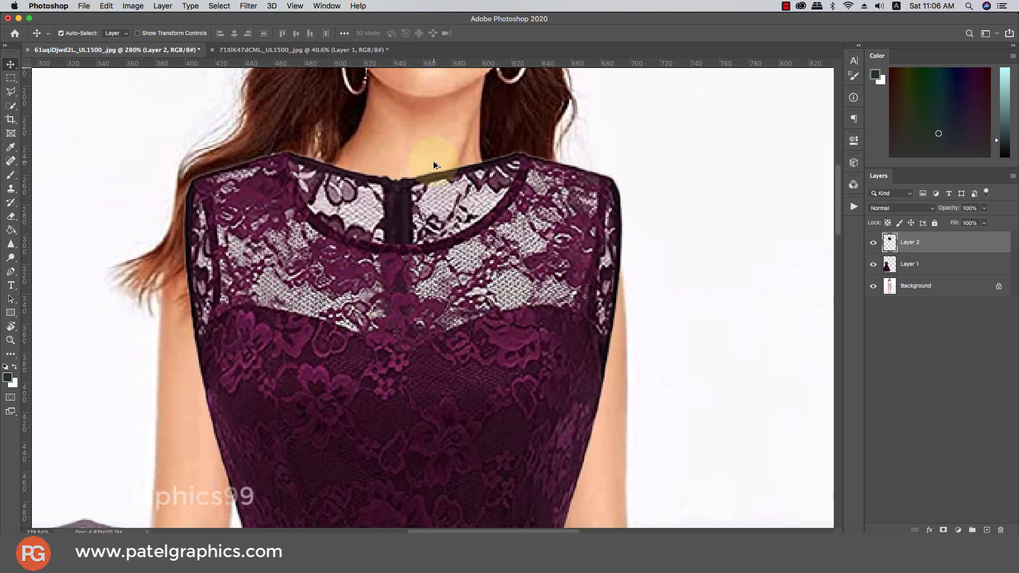
scroll(433, 161, down, 2)
click(984, 208)
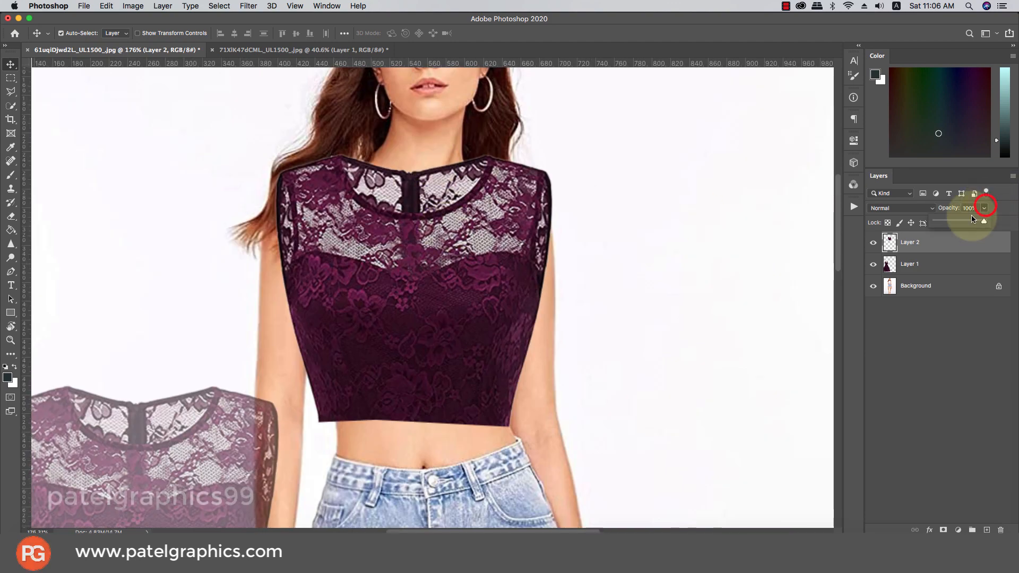
click(938, 248)
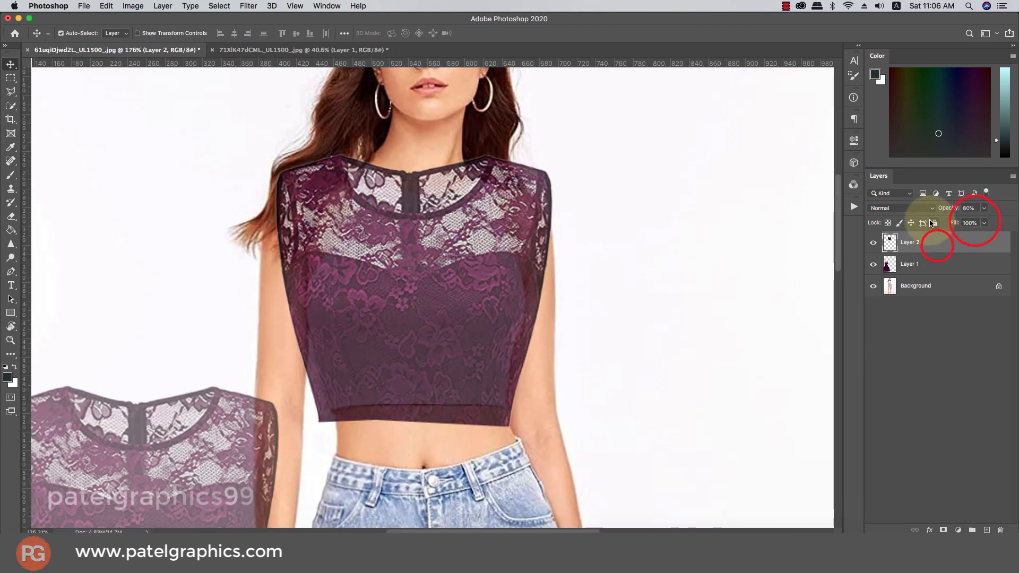
click(966, 222)
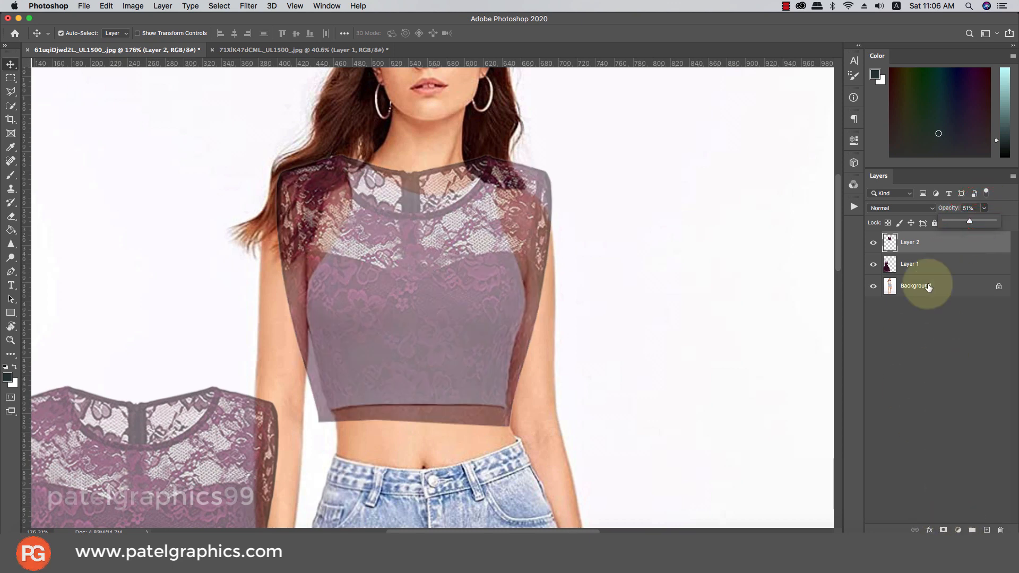
Nudge the bodice up onto the shoulders and switch the transform to Warp
key(super+t)
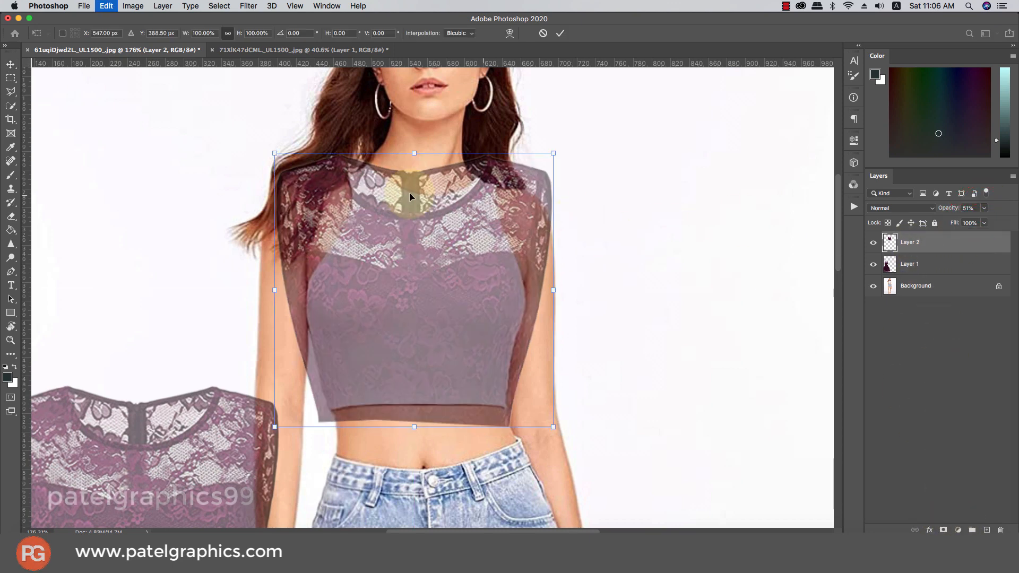
mouse_move(370, 241)
mouse_down()
mouse_move(394, 218)
mouse_move(378, 238)
mouse_up()
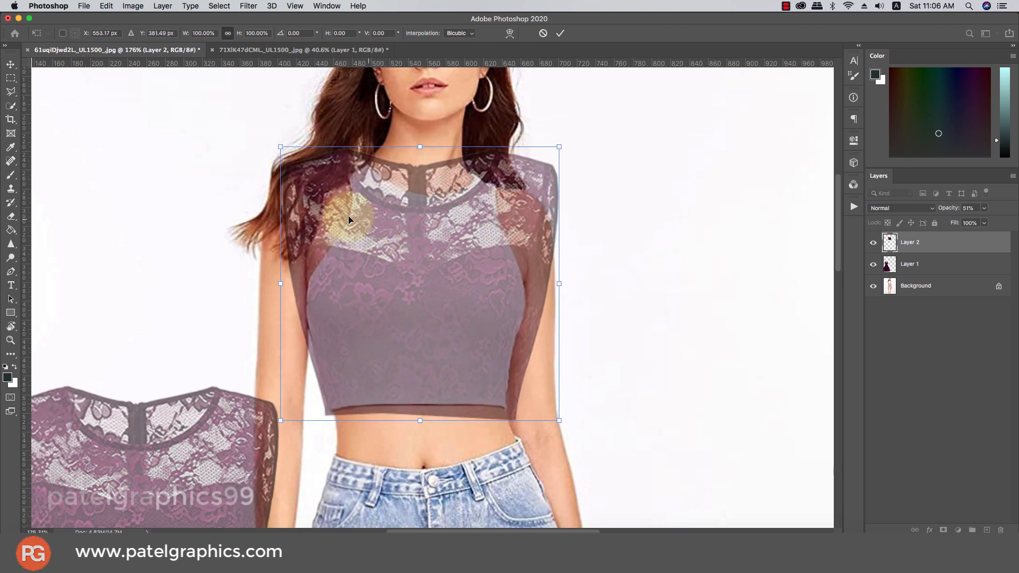
right_click(347, 196)
click(363, 269)
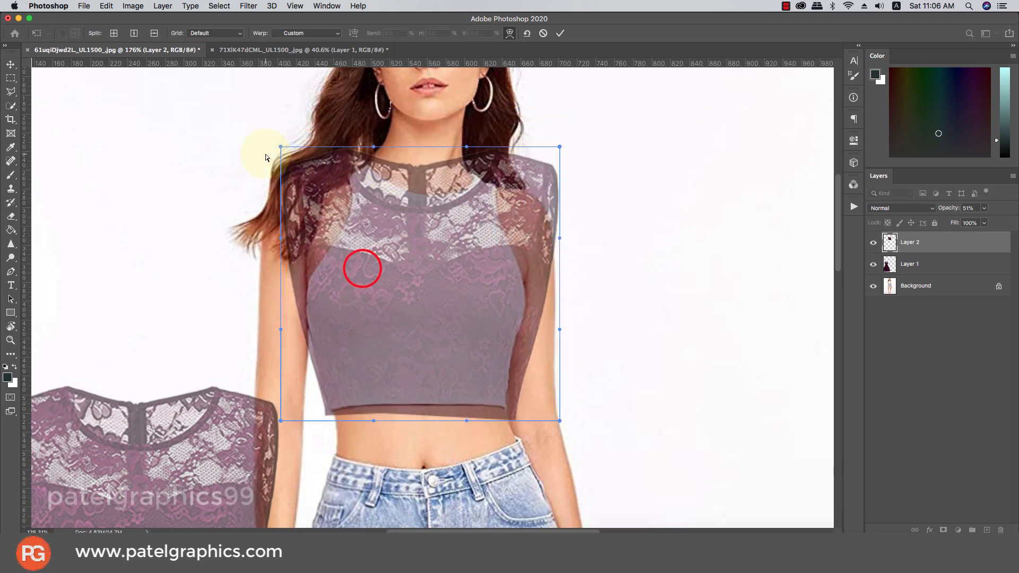
Warp the bodice's shoulder corners and right edge onto the model's shoulders
drag(281, 146, 293, 145)
drag(416, 276, 420, 281)
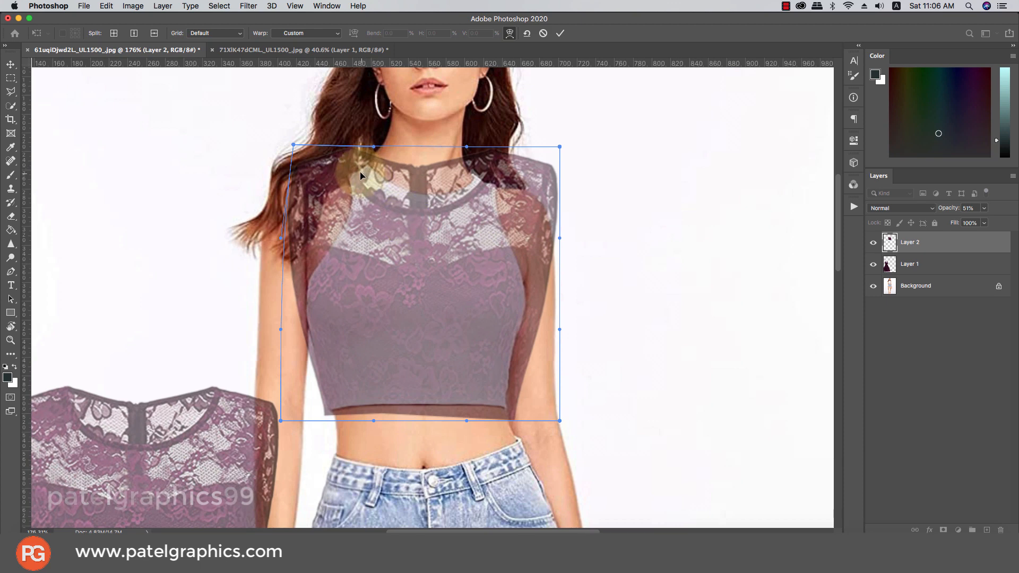
drag(346, 158, 298, 234)
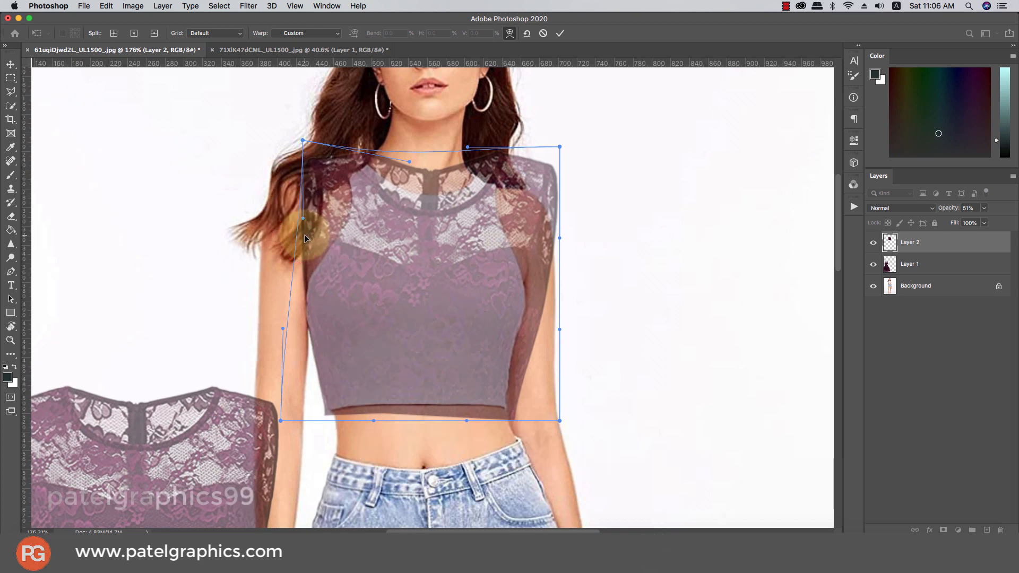
drag(536, 268, 520, 272)
drag(558, 148, 527, 187)
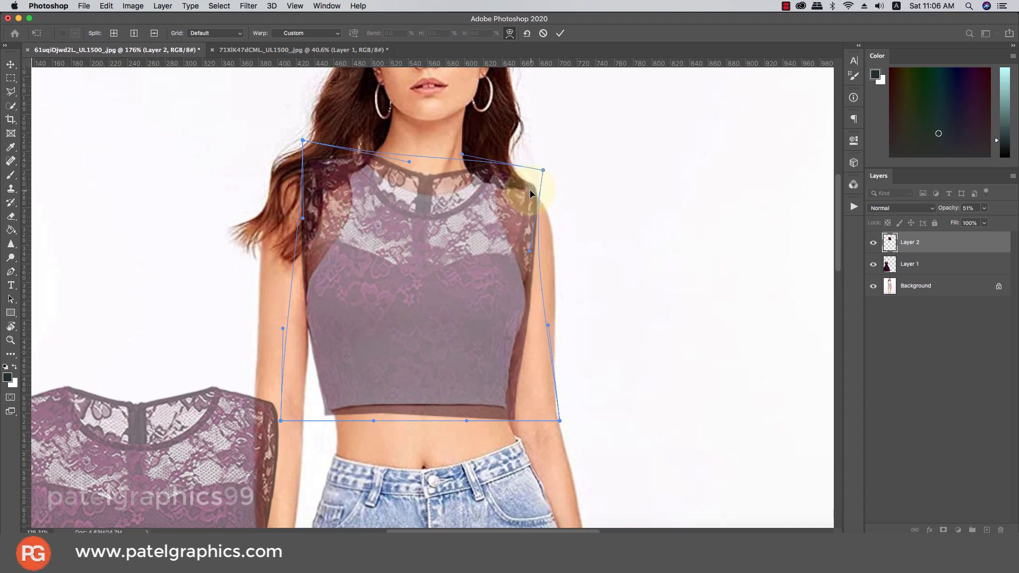
drag(530, 190, 527, 189)
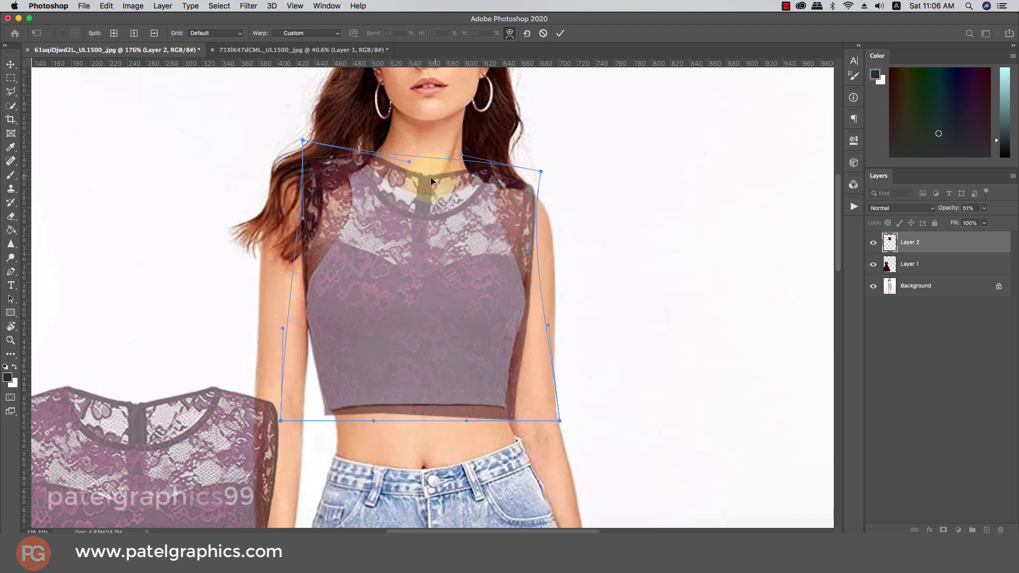
Reshape the warped neckline to follow the model's neck and tuck in the lower left corner
drag(418, 207, 419, 190)
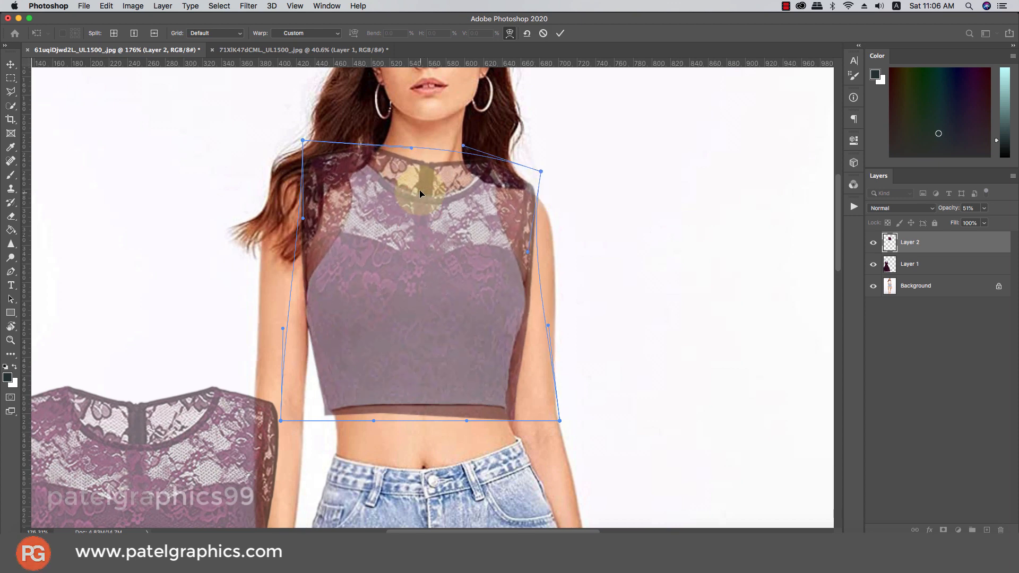
drag(495, 157, 481, 168)
drag(446, 198, 359, 151)
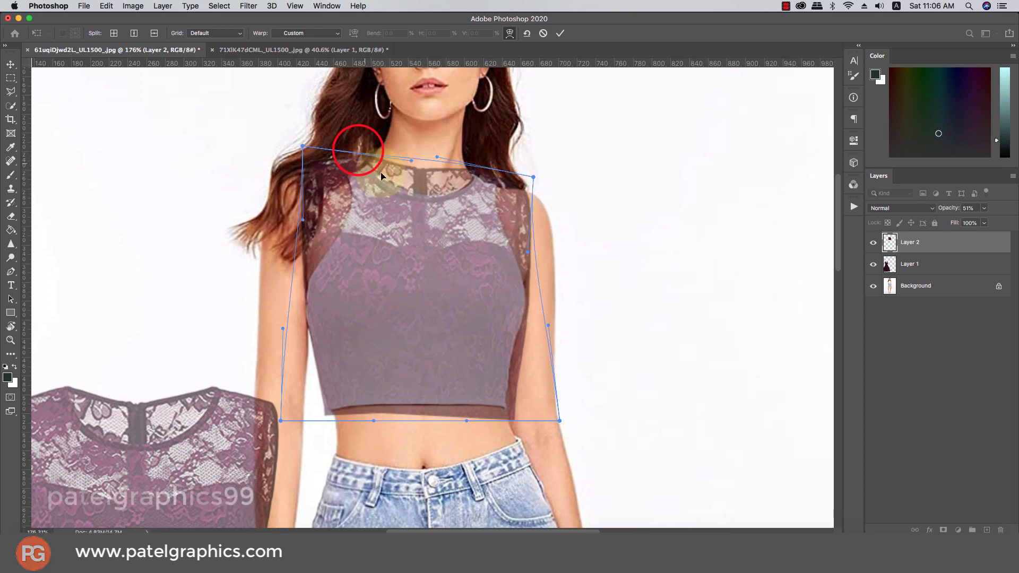
mouse_move(377, 193)
mouse_down()
mouse_move(367, 158)
mouse_move(371, 167)
mouse_up()
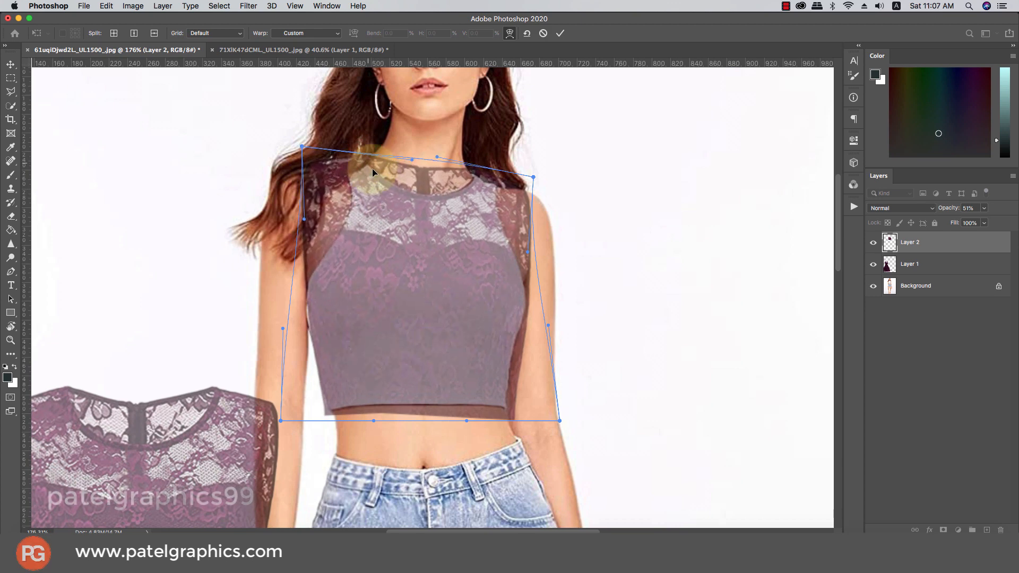
drag(432, 199, 432, 196)
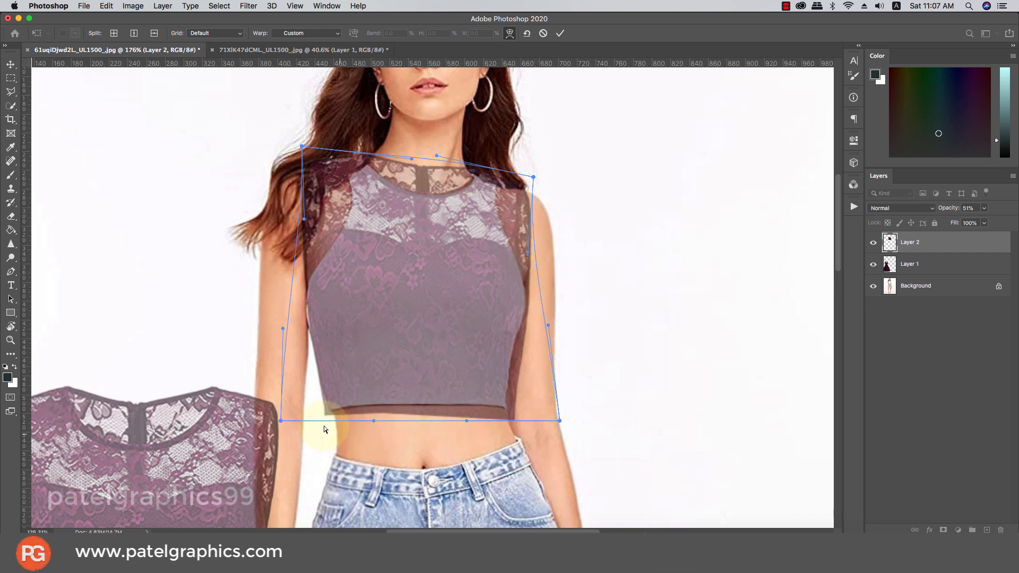
drag(280, 421, 284, 418)
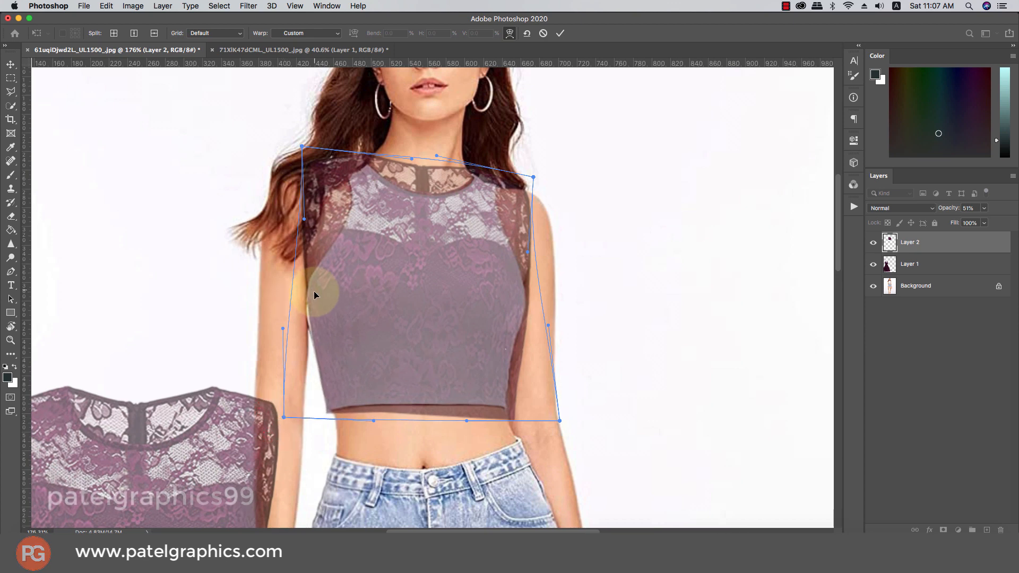
click(310, 306)
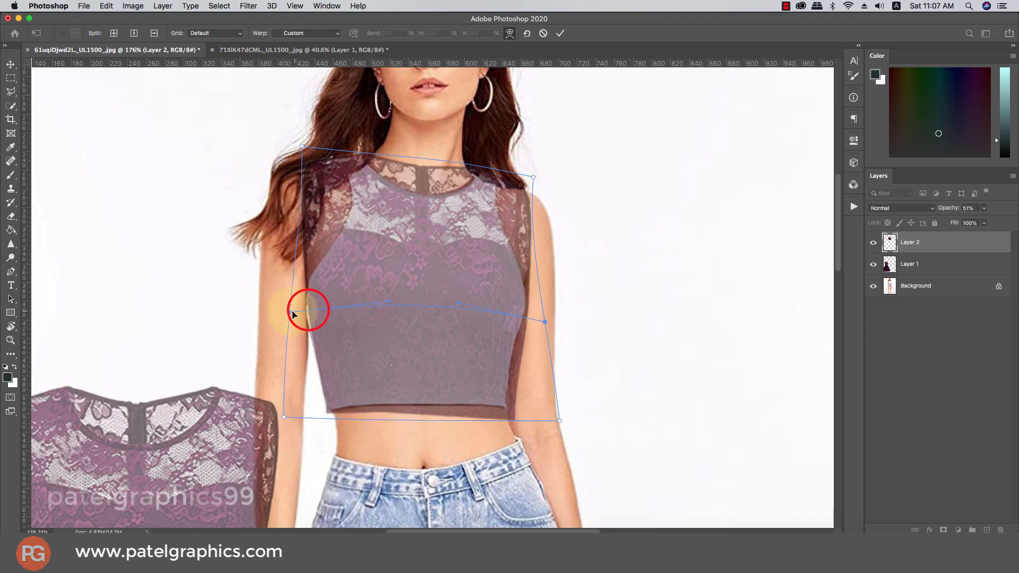
Curve the lace top's left and right warp edges to hug the torso, then commit the warp
drag(290, 314, 287, 314)
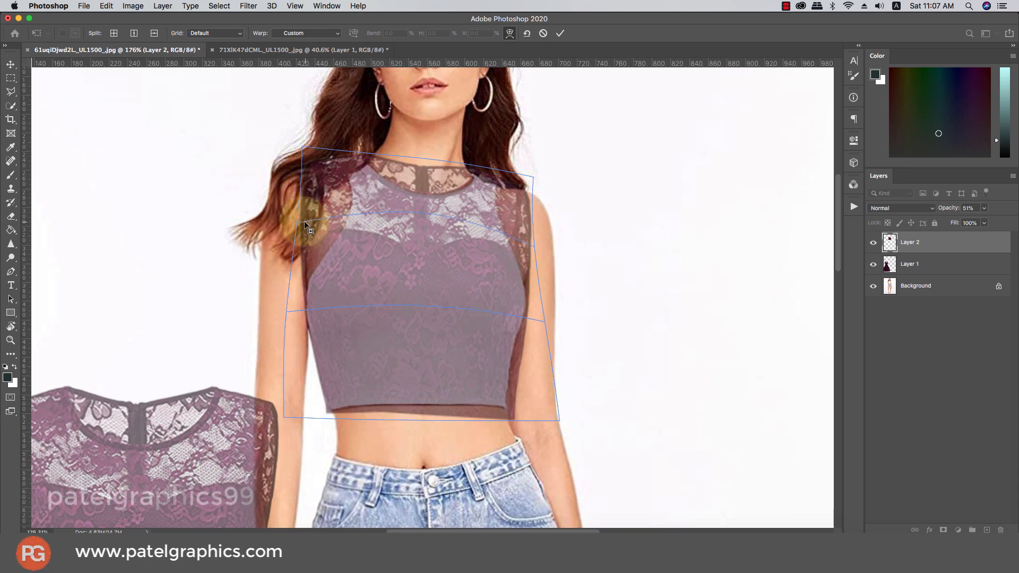
drag(297, 226, 303, 227)
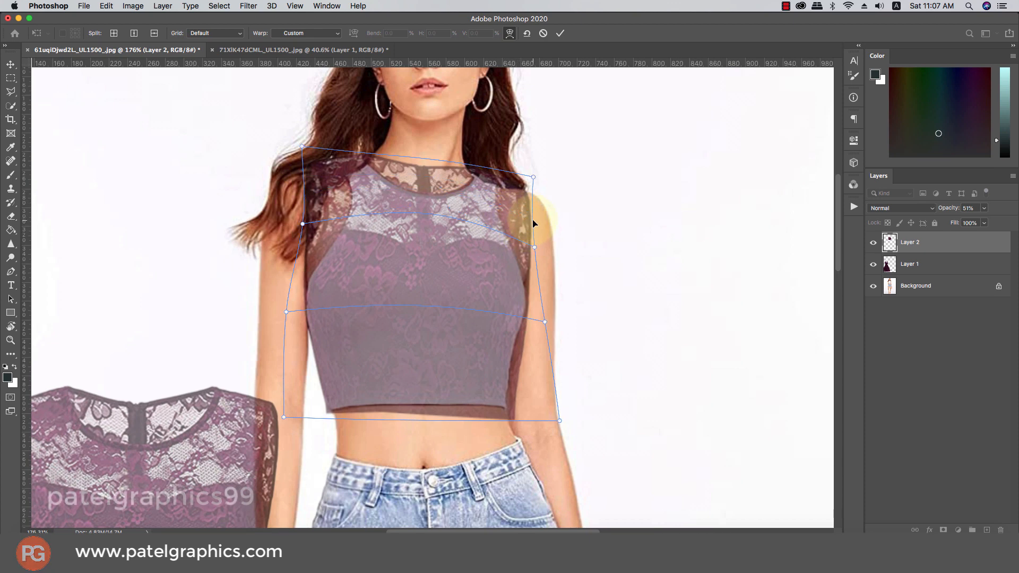
click(532, 247)
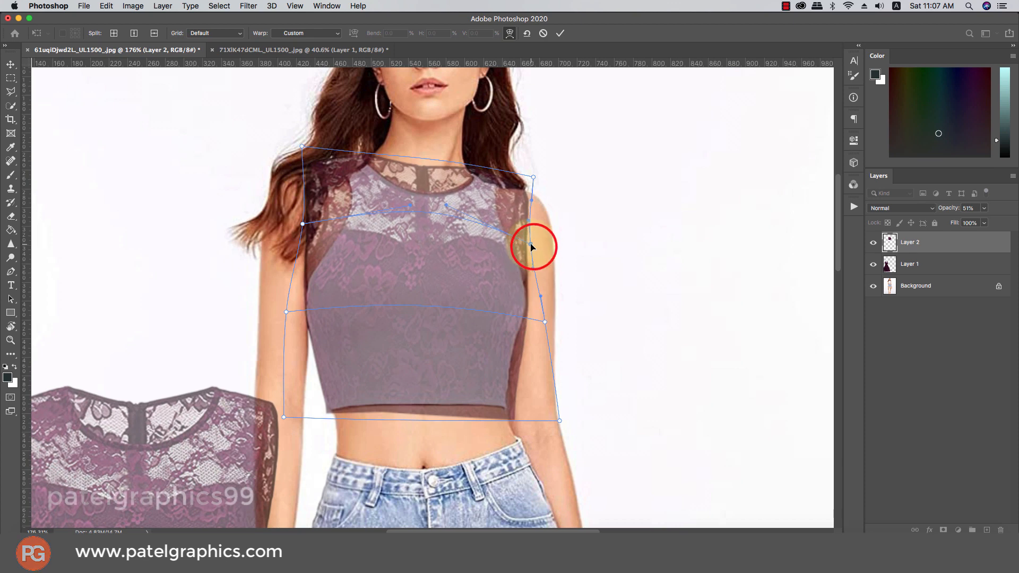
drag(533, 247, 526, 245)
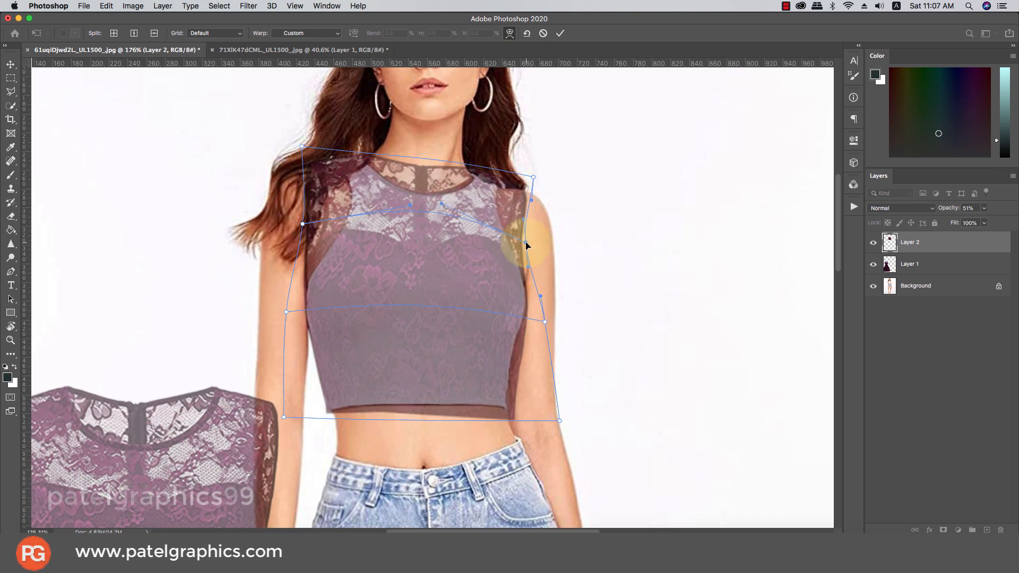
drag(531, 200, 525, 196)
alt+click(416, 183)
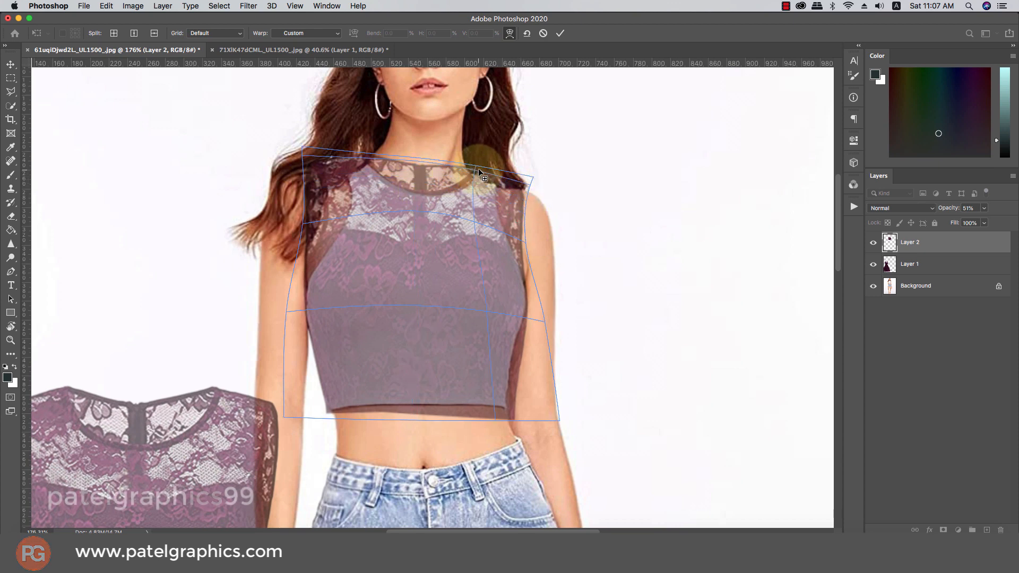
drag(482, 169, 476, 170)
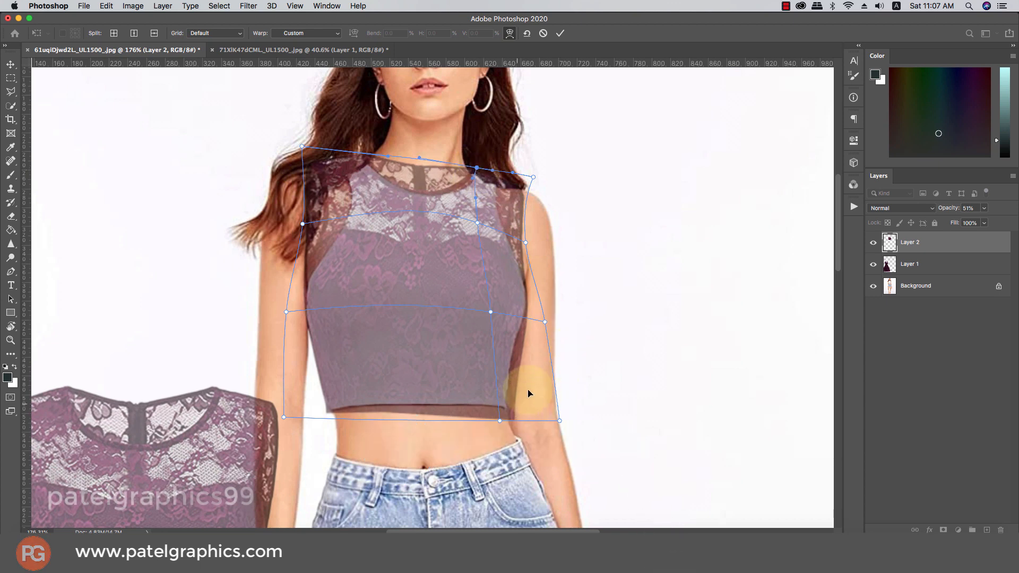
key(Return)
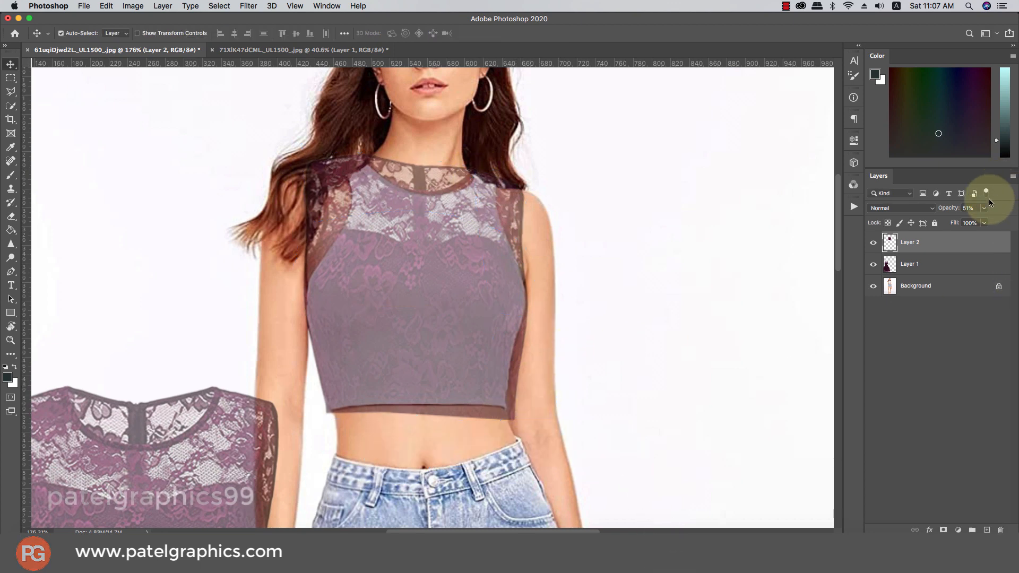
Add a layer mask to Layer 2 and pick a small Soft Round brush
click(941, 528)
key(b)
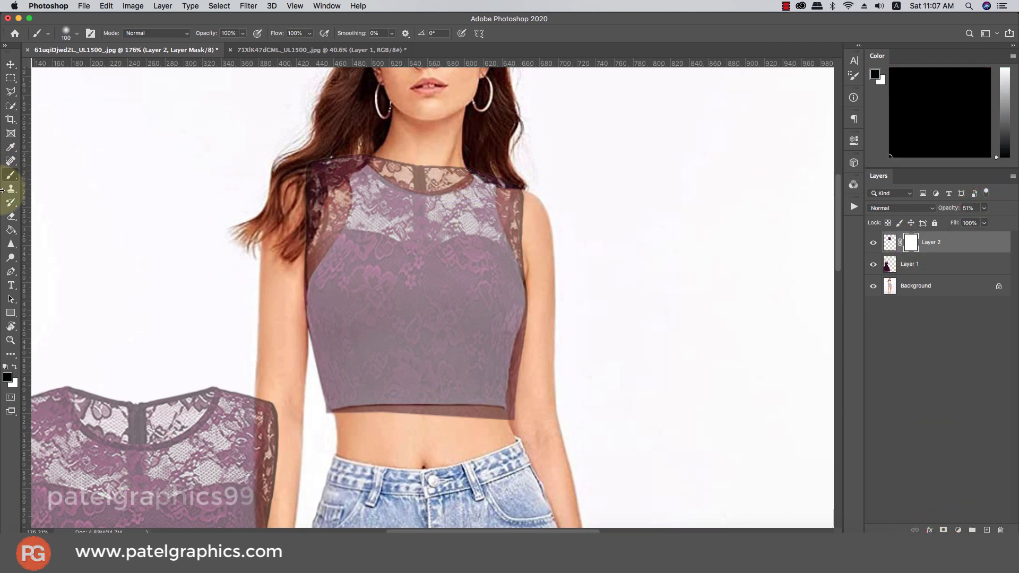
right_click(400, 148)
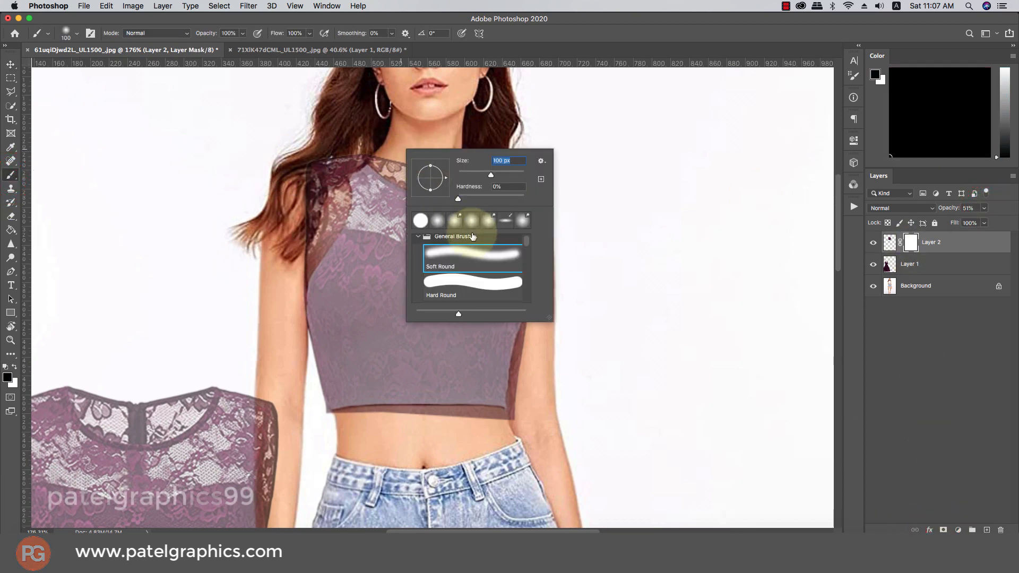
click(456, 253)
click(589, 26)
scroll(431, 144, up, 5)
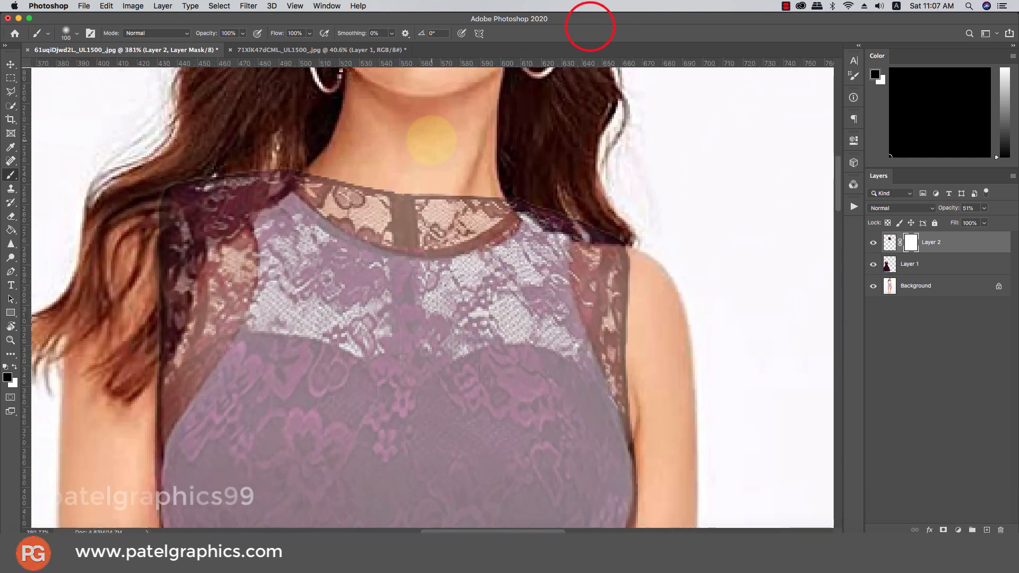
key(bracketleft)
key(bracketleft)
key(bracketleft)
key(bracketleft)
key(bracketleft)
key(bracketleft)
key(bracketleft)
key(bracketleft)
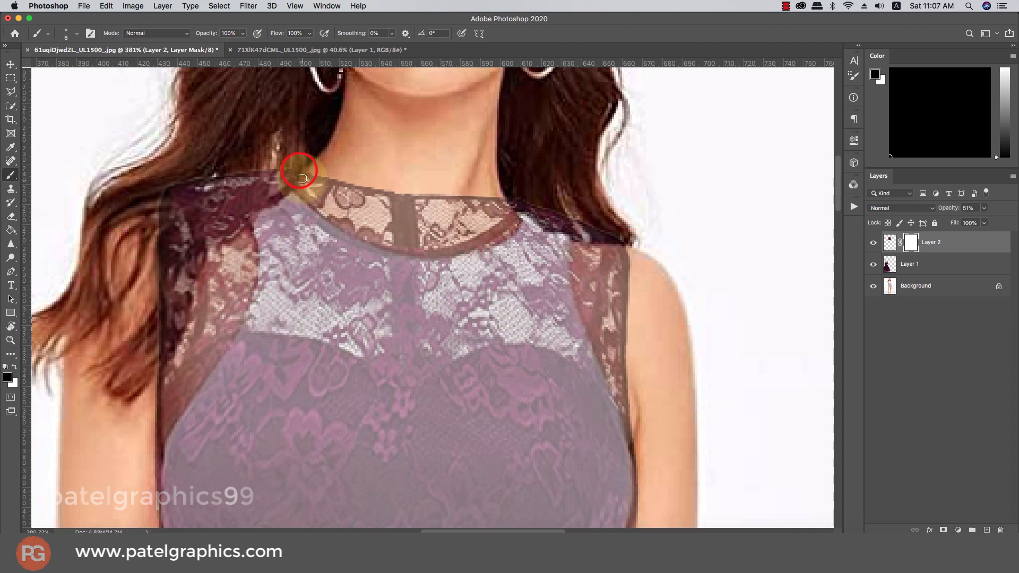
Mask out the high lace collar band along the model's neck, viewing Layer 2 at 100% opacity
drag(302, 178, 304, 180)
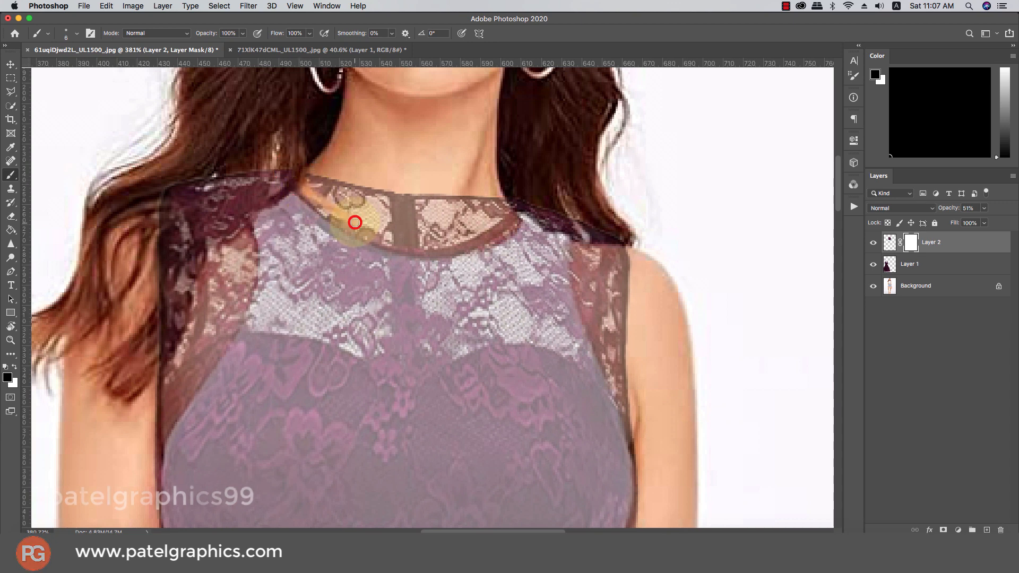
mouse_move(355, 222)
mouse_down()
mouse_move(426, 243)
mouse_move(457, 241)
mouse_move(506, 196)
mouse_up()
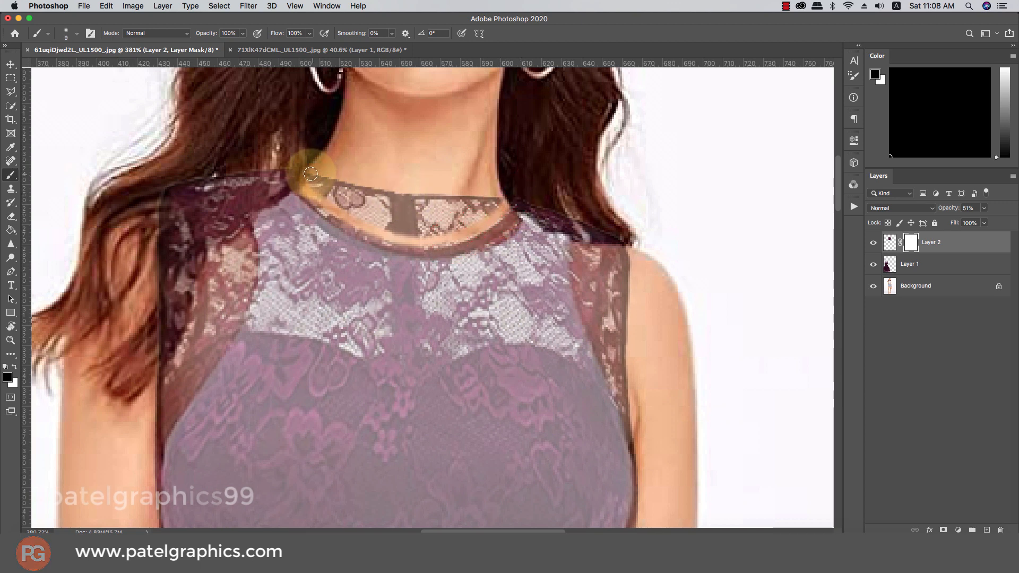
mouse_move(312, 172)
mouse_down()
mouse_move(354, 218)
mouse_move(420, 215)
mouse_up()
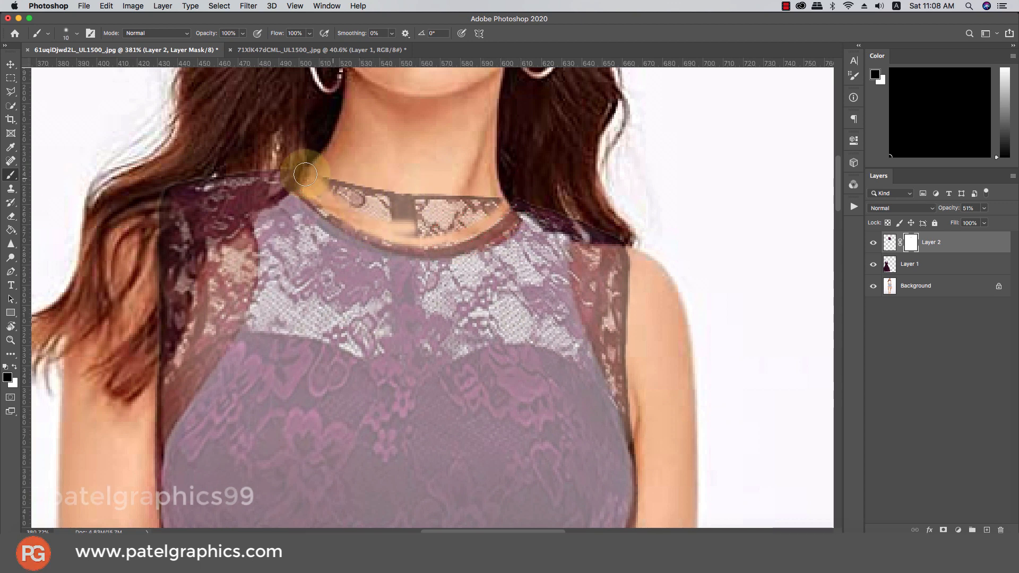
mouse_move(305, 174)
mouse_down()
mouse_move(466, 182)
mouse_move(497, 193)
mouse_up()
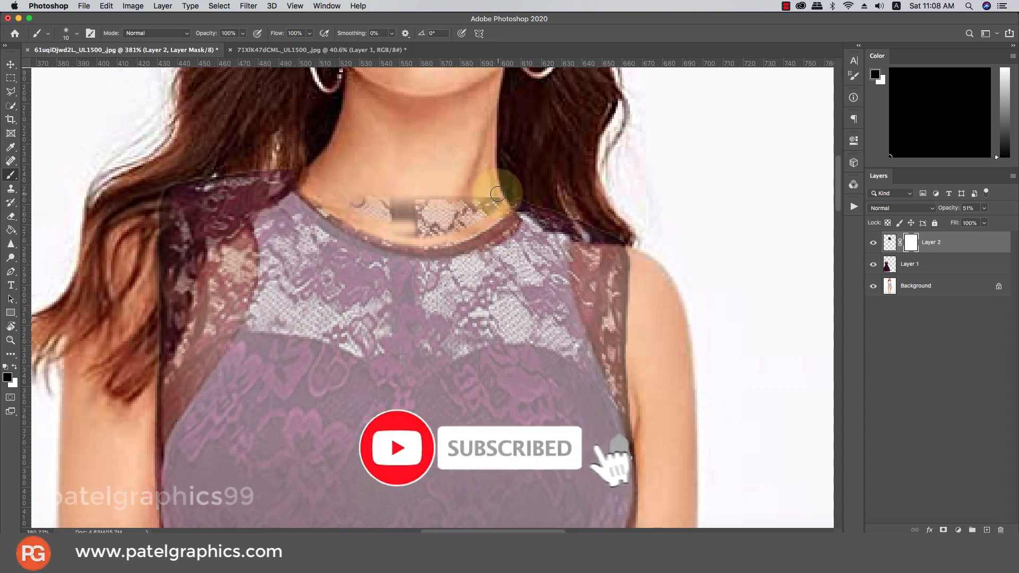
key(bracketright)
mouse_move(348, 200)
mouse_down()
mouse_move(423, 219)
mouse_move(392, 226)
mouse_move(426, 228)
mouse_move(489, 205)
mouse_move(429, 226)
mouse_up()
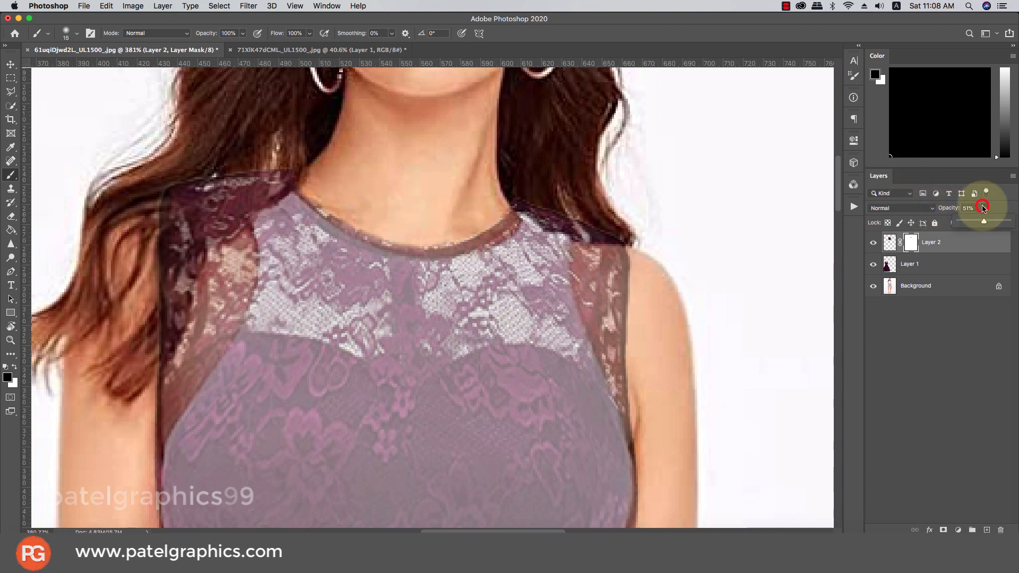
drag(983, 208, 1006, 220)
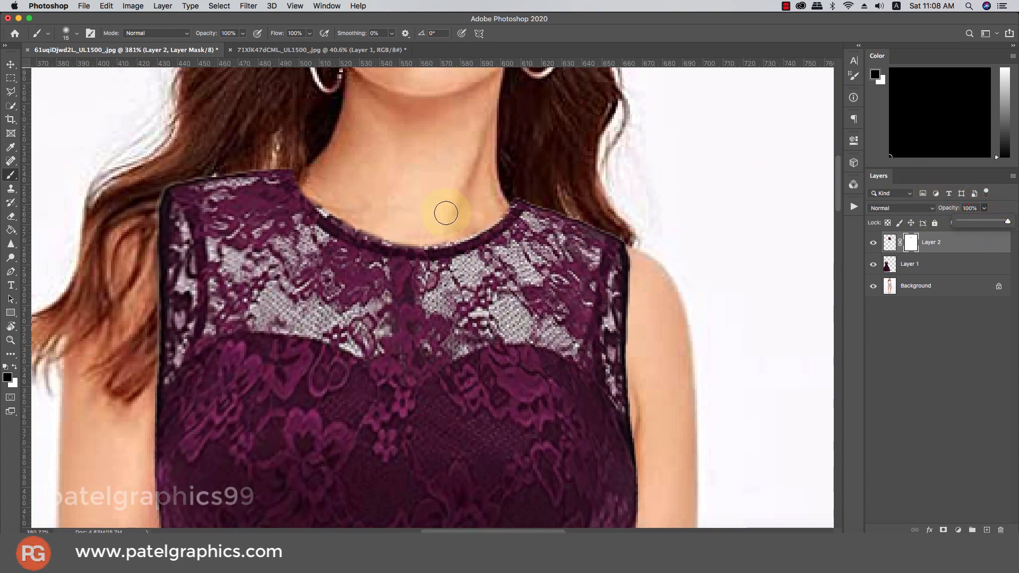
Clean the dark fringe along both sides of the neckline with a smaller brush
key(bracketleft)
key(bracketleft)
key(bracketleft)
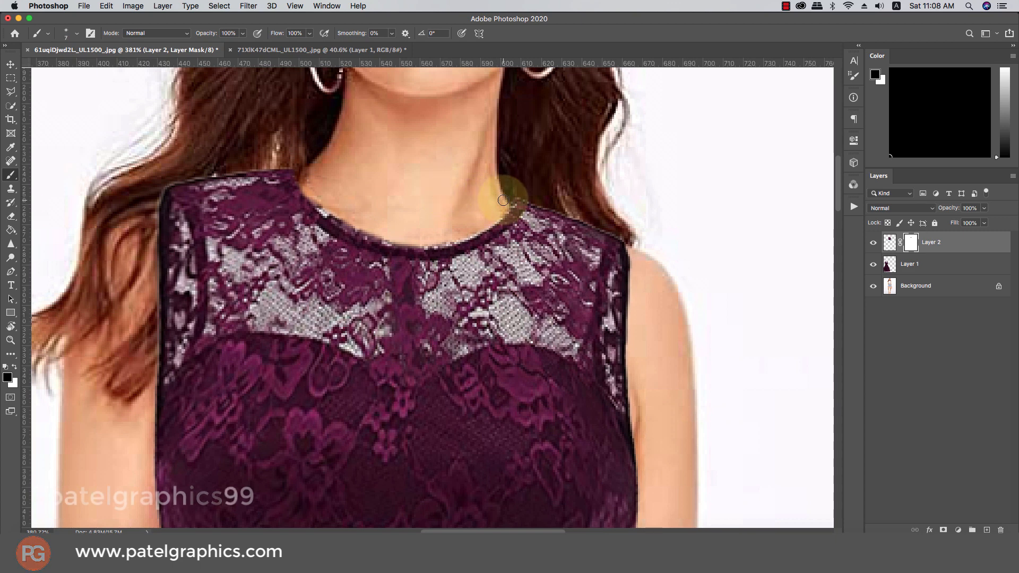
click(503, 200)
key(bracketleft)
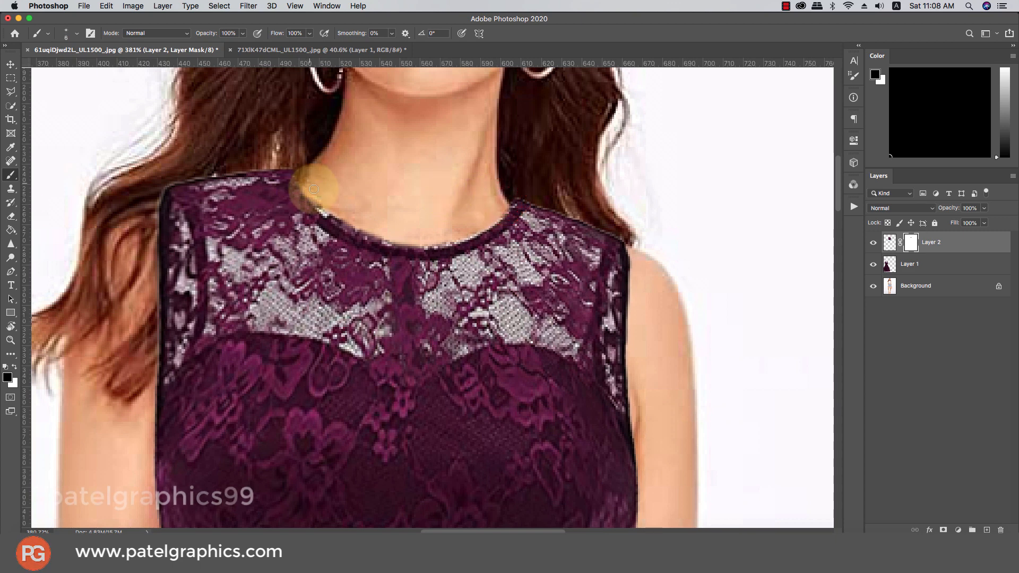
mouse_move(313, 189)
mouse_down()
mouse_move(357, 232)
mouse_move(421, 244)
mouse_move(479, 230)
mouse_move(499, 212)
mouse_move(464, 235)
mouse_move(407, 242)
mouse_up()
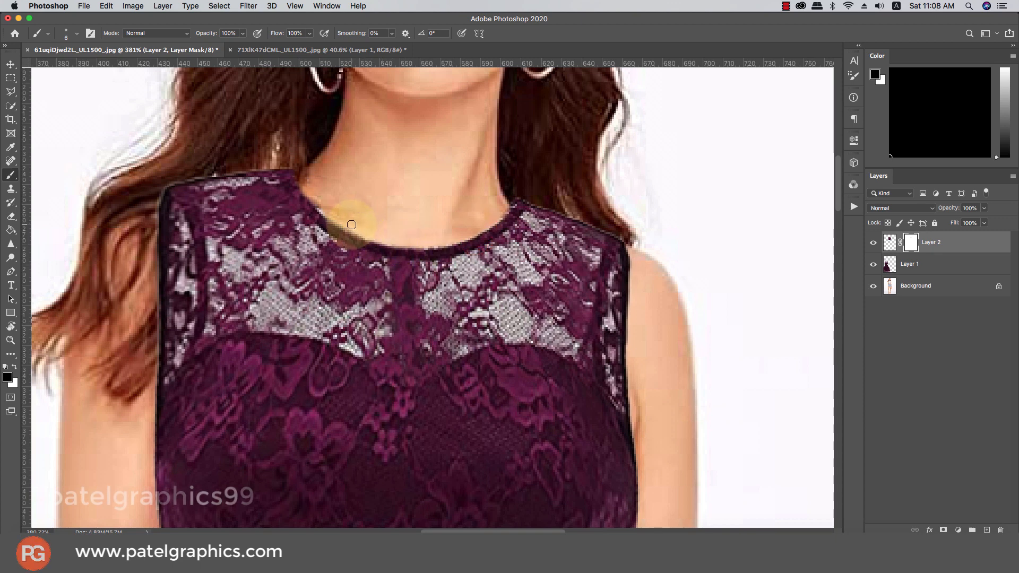
mouse_move(352, 225)
mouse_down()
mouse_move(320, 192)
mouse_move(342, 223)
mouse_move(405, 242)
mouse_up()
Hide the dress's dark left edge and lower Layer 2 to 60% opacity
scroll(389, 211, down, 1)
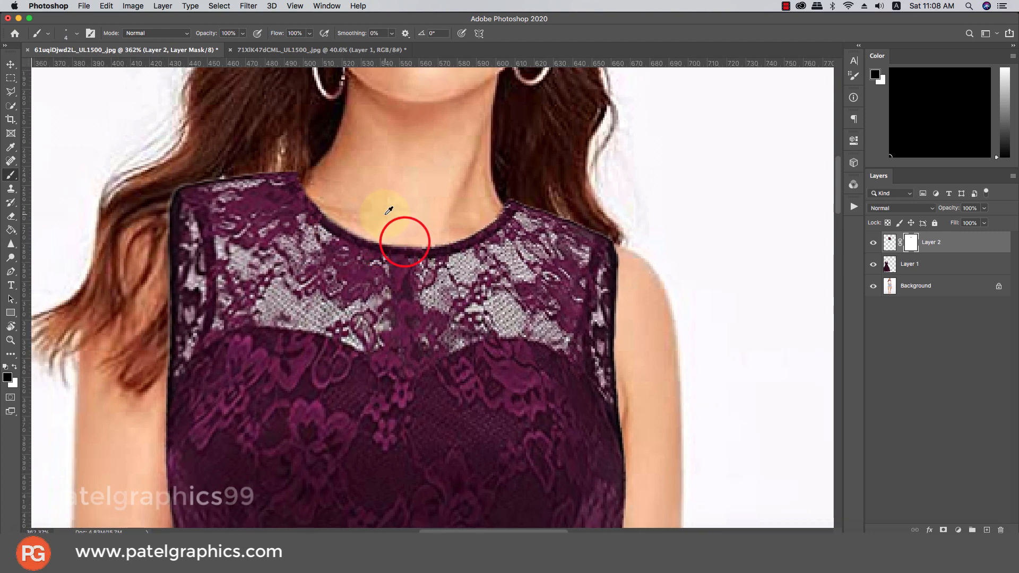
key(])
key(])
key(])
key(])
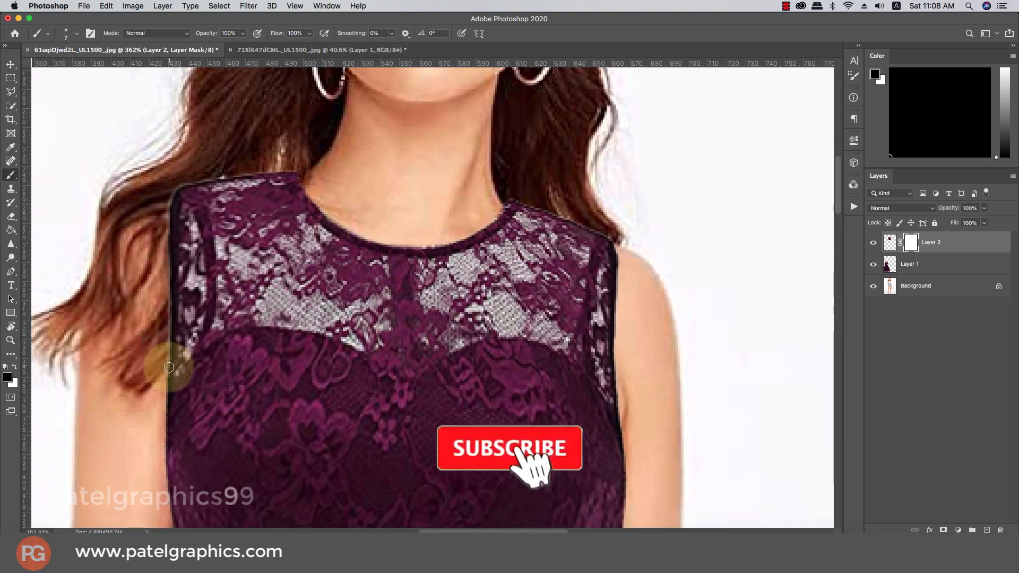
mouse_move(167, 370)
mouse_down()
mouse_move(173, 228)
mouse_move(179, 298)
mouse_move(168, 334)
mouse_move(182, 299)
mouse_move(167, 214)
mouse_up()
key(])
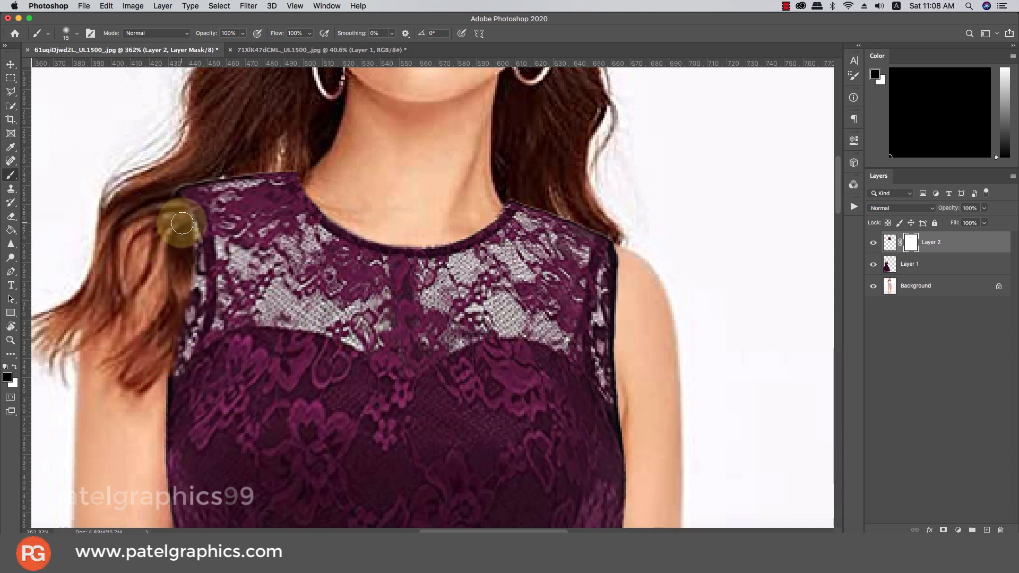
click(984, 209)
drag(965, 222, 965, 221)
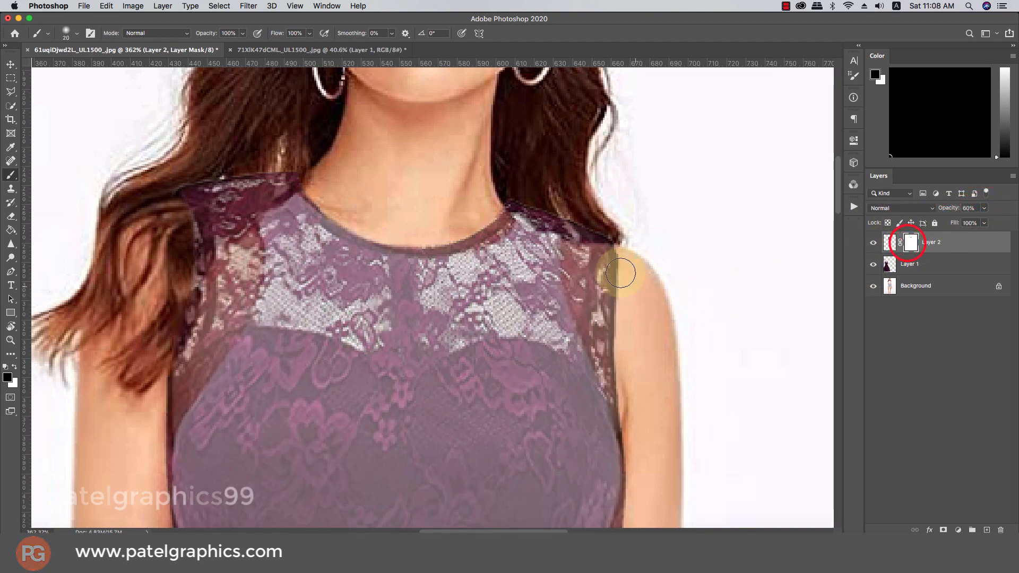
Mask the lace off the right shoulder and arm edge, restoring the dress at the left shoulder
mouse_move(609, 288)
mouse_down()
mouse_move(607, 358)
mouse_move(602, 293)
mouse_up()
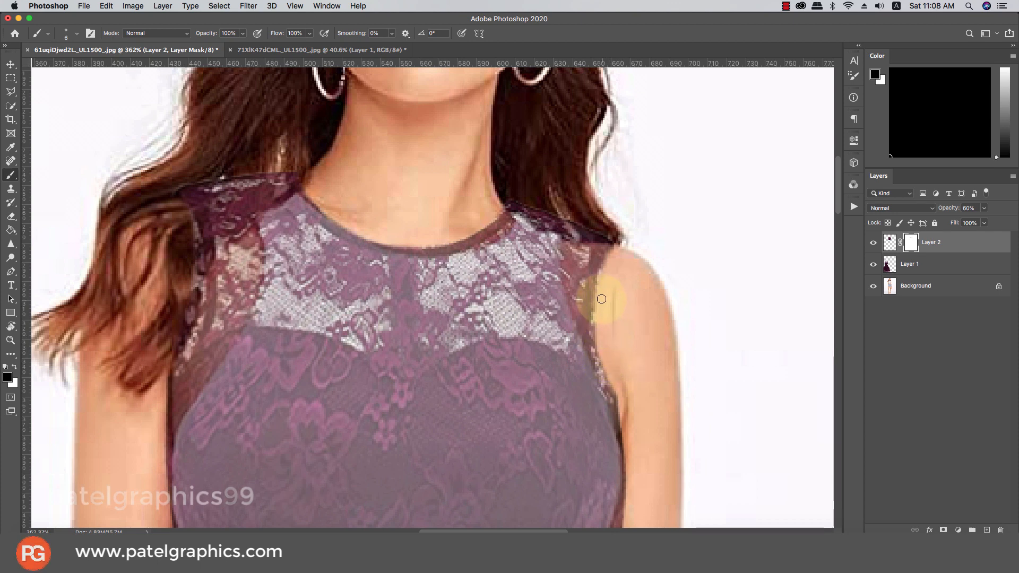
drag(595, 334, 600, 373)
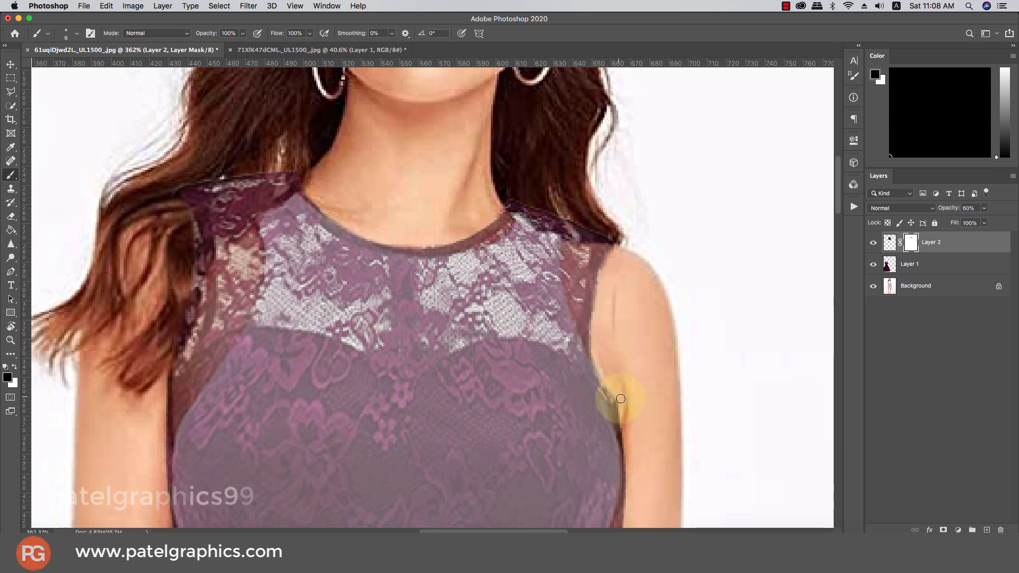
key(x)
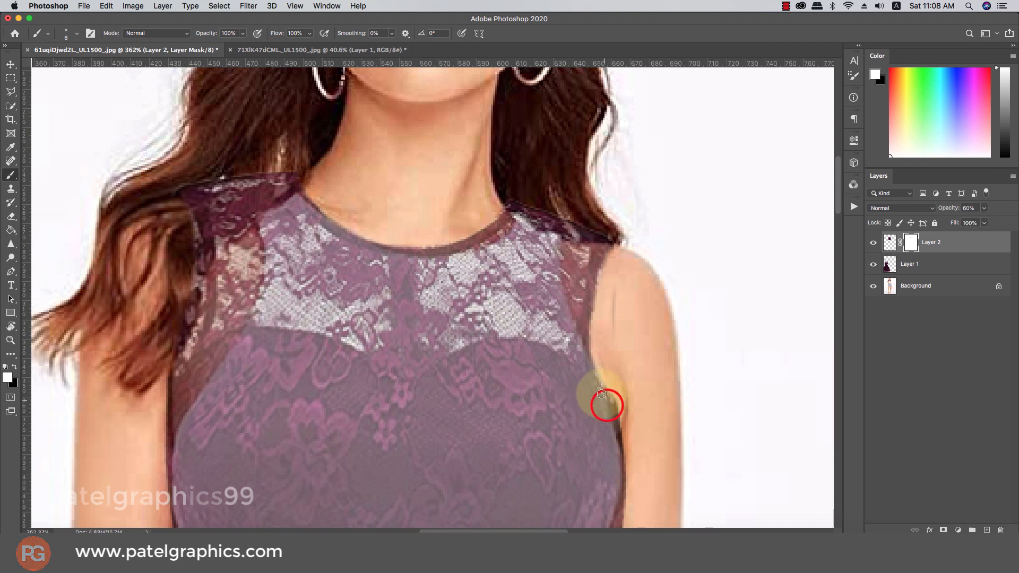
mouse_move(608, 406)
mouse_down()
mouse_move(581, 340)
mouse_move(583, 296)
mouse_move(595, 265)
mouse_move(615, 255)
mouse_move(615, 287)
mouse_up()
key(x)
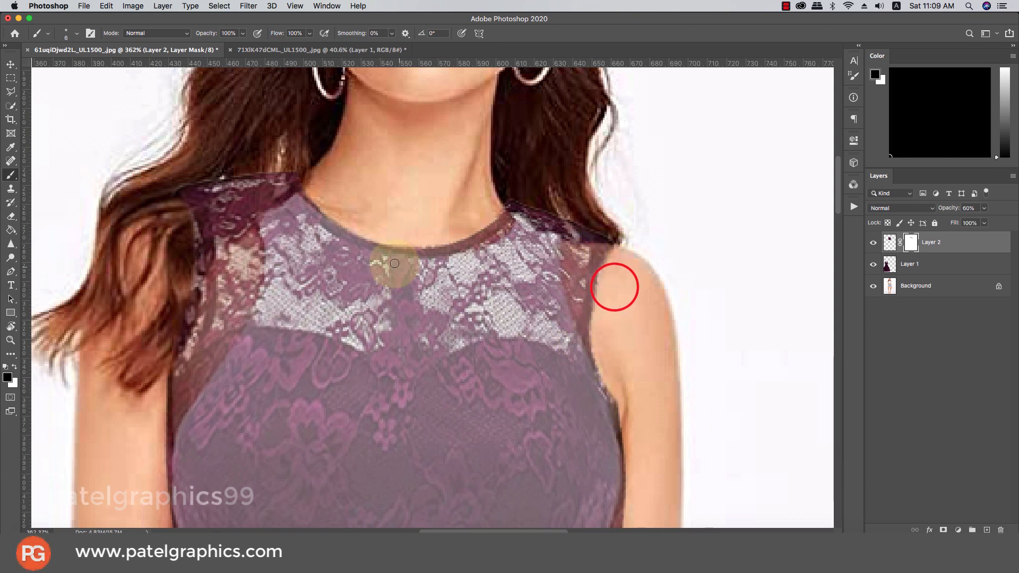
key(x)
mouse_move(189, 222)
mouse_down()
mouse_move(193, 277)
mouse_move(167, 355)
mouse_move(181, 332)
mouse_move(186, 231)
mouse_move(193, 318)
mouse_move(179, 358)
mouse_move(180, 285)
mouse_move(157, 333)
mouse_move(162, 395)
mouse_move(193, 246)
mouse_move(166, 205)
mouse_up()
key(x)
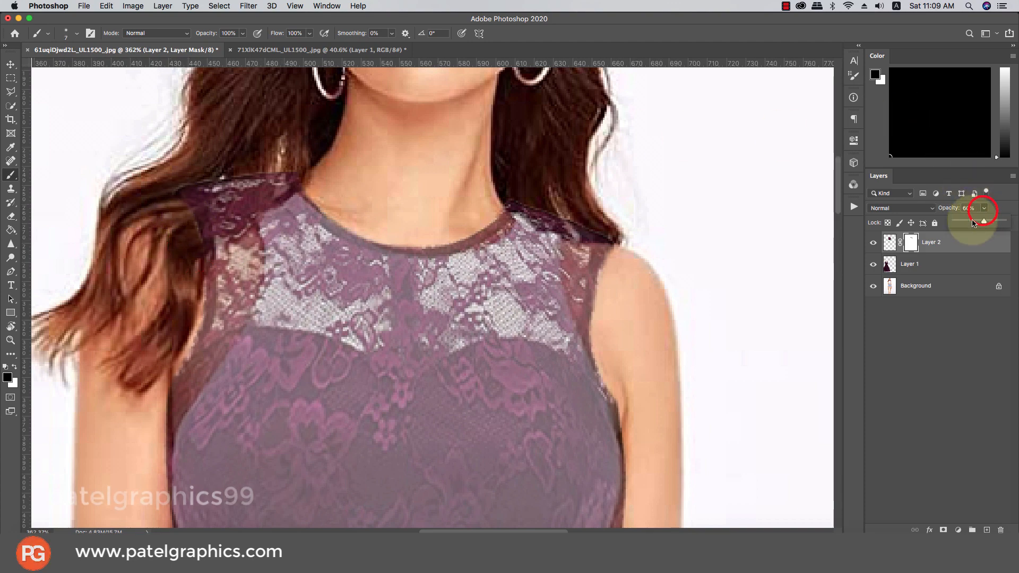
Drop Layer 2 to 46% opacity and mask the lace from the hair beside the neck
click(973, 222)
drag(978, 223, 983, 222)
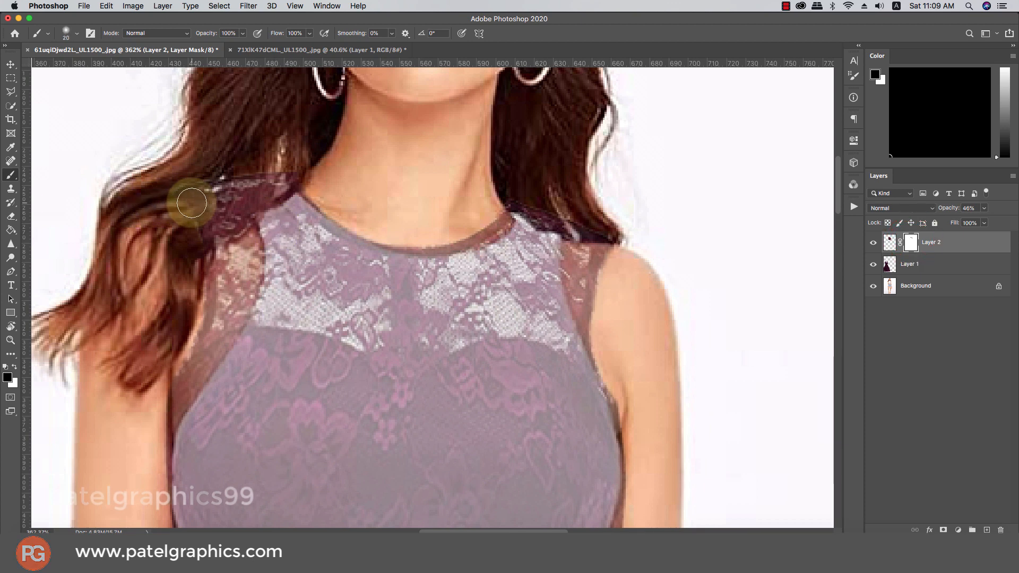
click(186, 198)
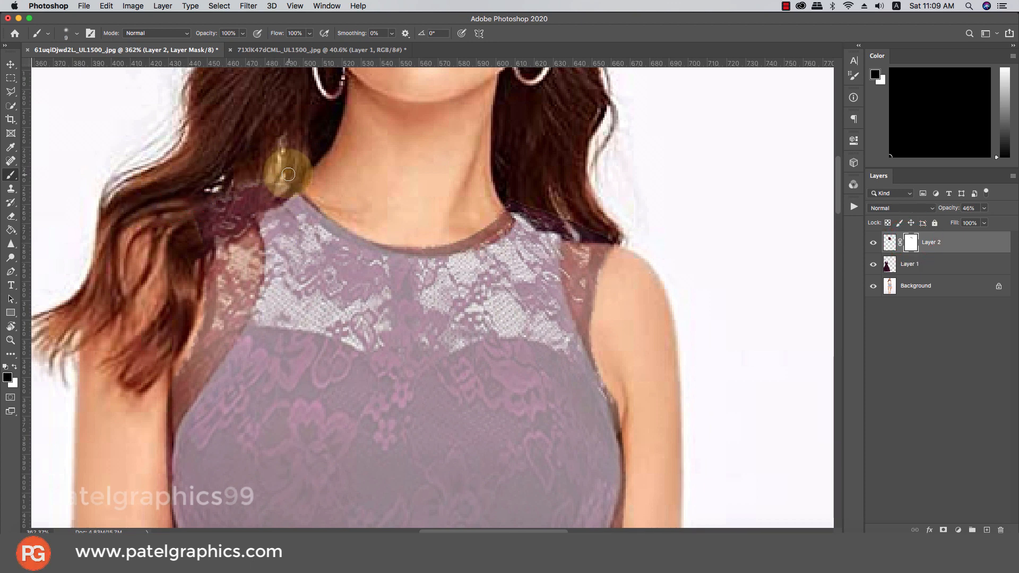
key(bracketright)
key(bracketright)
mouse_move(277, 196)
mouse_down()
mouse_move(204, 238)
mouse_move(243, 191)
mouse_move(230, 198)
mouse_move(212, 216)
mouse_move(249, 181)
mouse_move(236, 217)
mouse_move(188, 254)
mouse_move(175, 292)
mouse_move(269, 187)
mouse_up()
key(bracketleft)
key(bracketleft)
key(bracketleft)
key(bracketleft)
key(x)
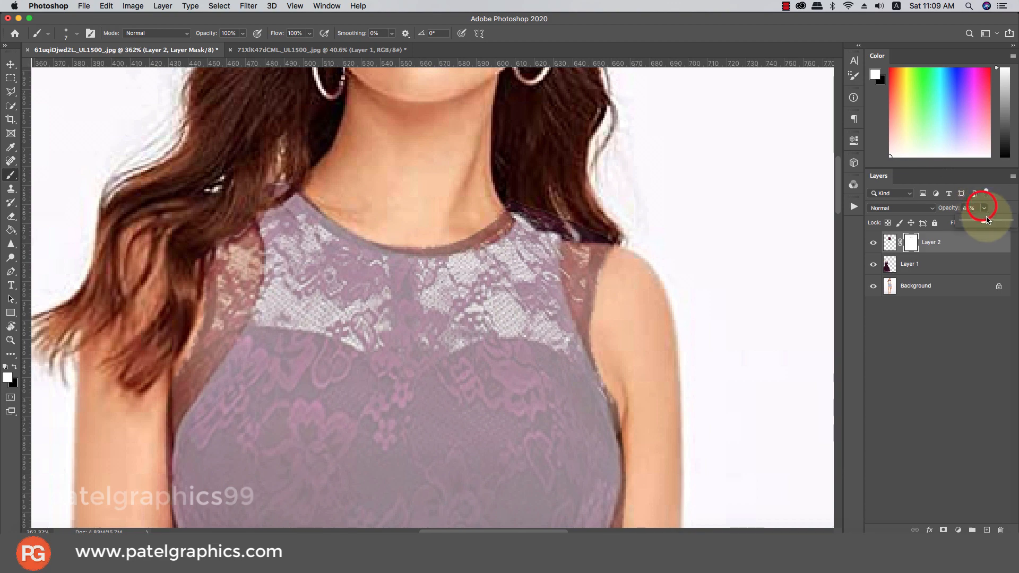
scroll(275, 175, down, 5)
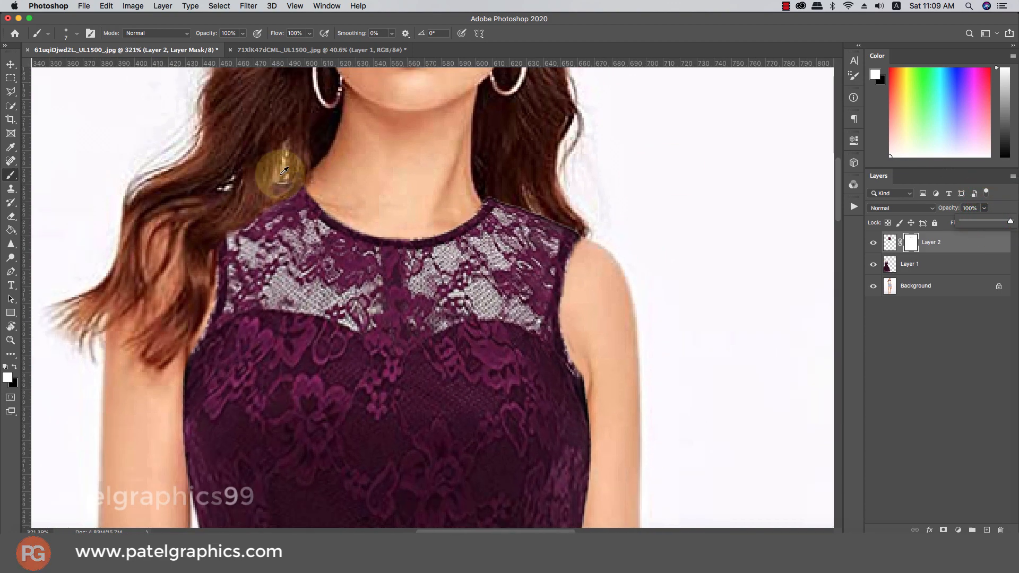
Paint black with a soft round brush along the lace top's right shoulder and armhole edge
scroll(261, 191, down, 3)
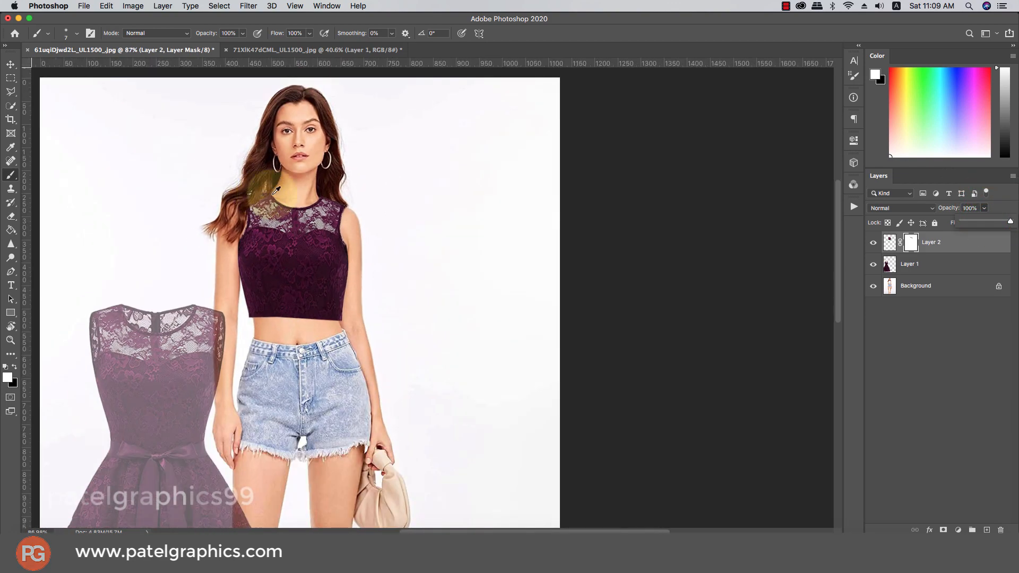
scroll(364, 230, up, 4)
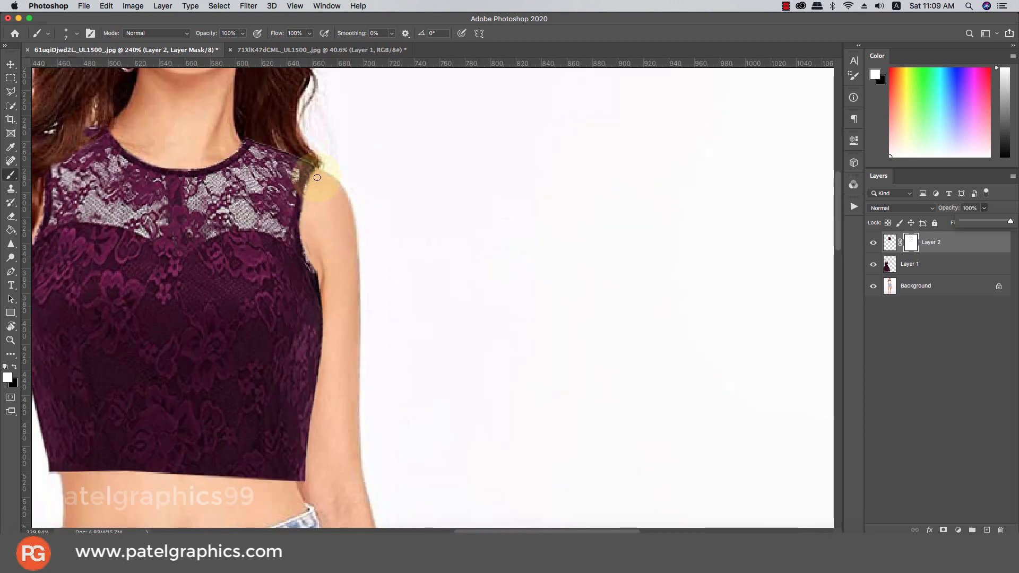
key(x)
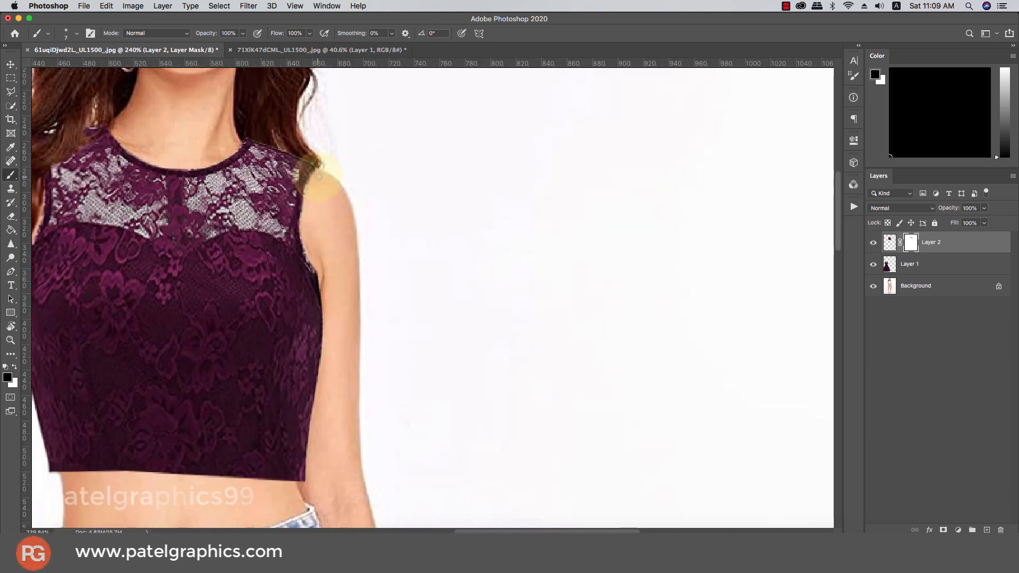
right_click(317, 175)
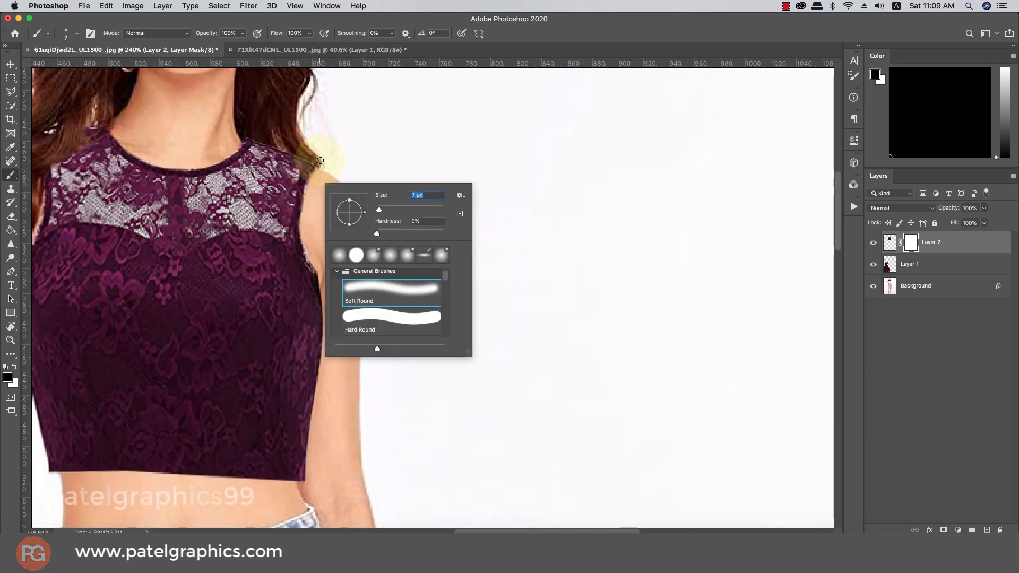
click(317, 176)
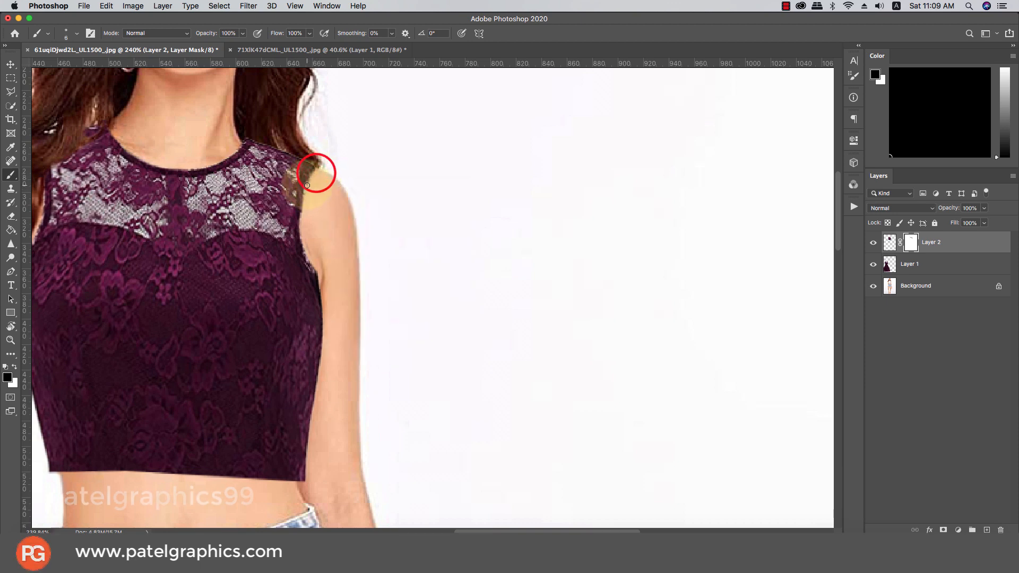
mouse_move(303, 204)
mouse_down()
mouse_move(306, 188)
mouse_move(303, 246)
mouse_move(321, 270)
mouse_up()
scroll(321, 269, down, 8)
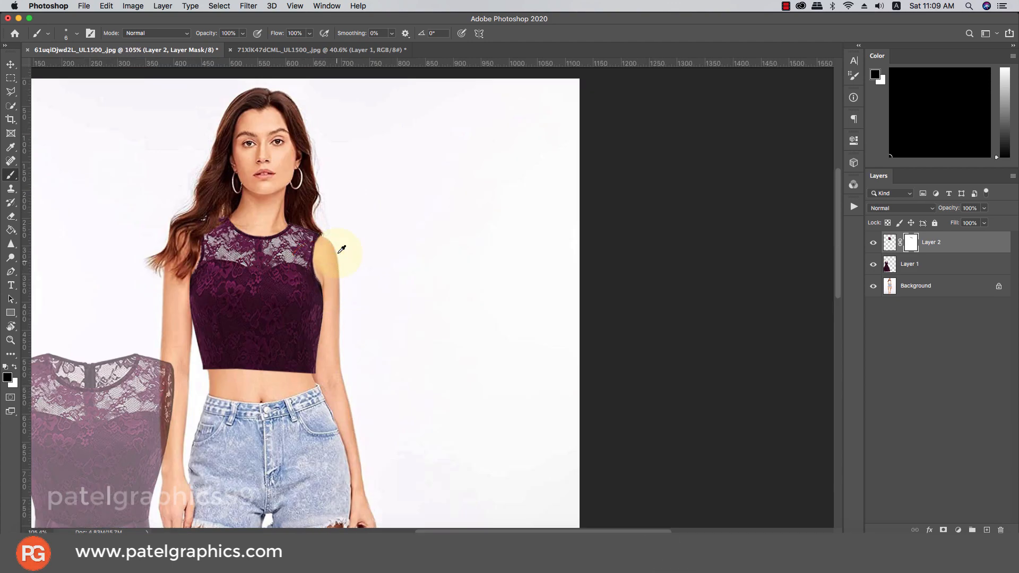
scroll(348, 245, up, 4)
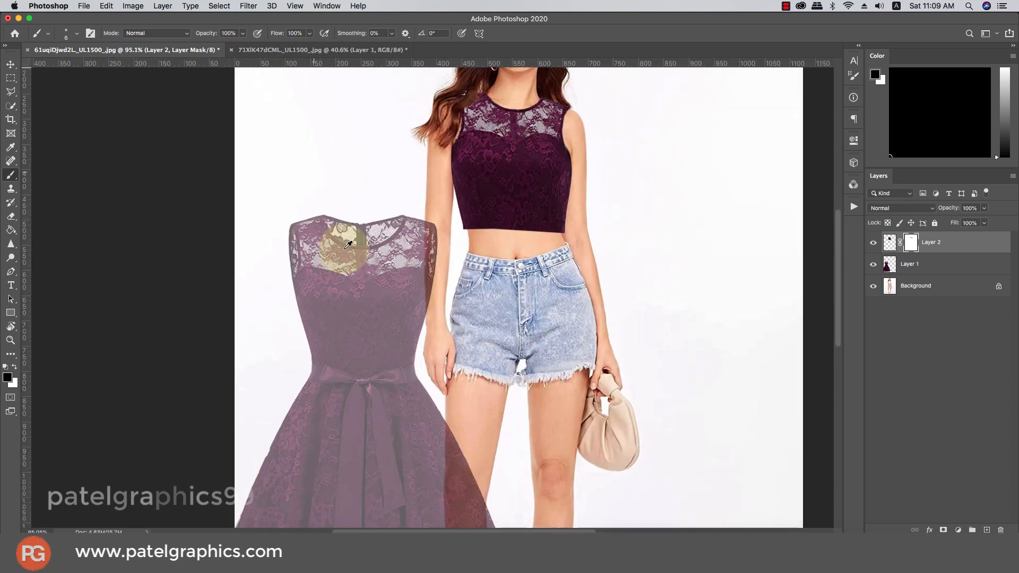
Select the faded reference dress layer and outline its skirt with the Polygonal Lasso
key(v)
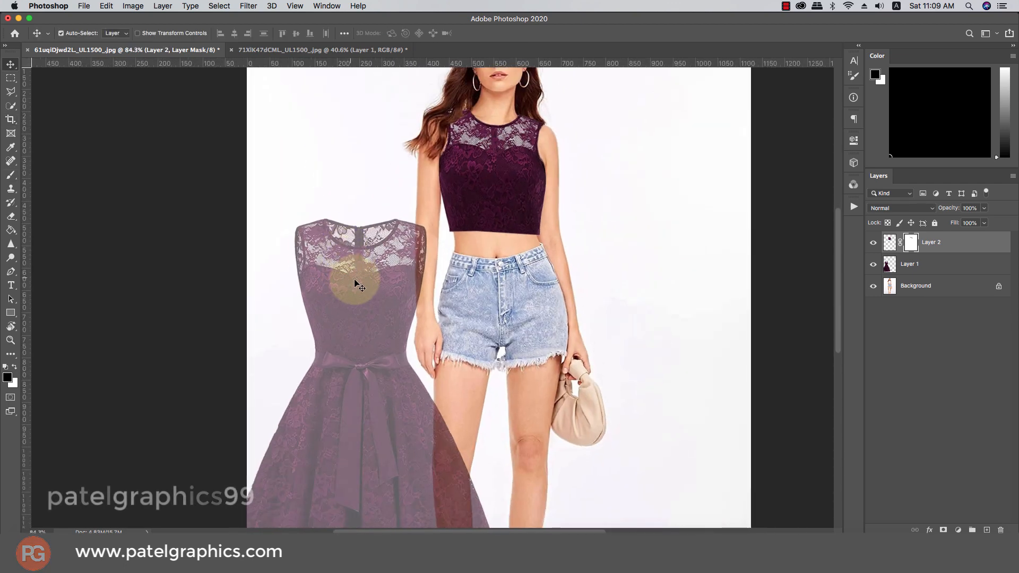
click(355, 281)
click(10, 92)
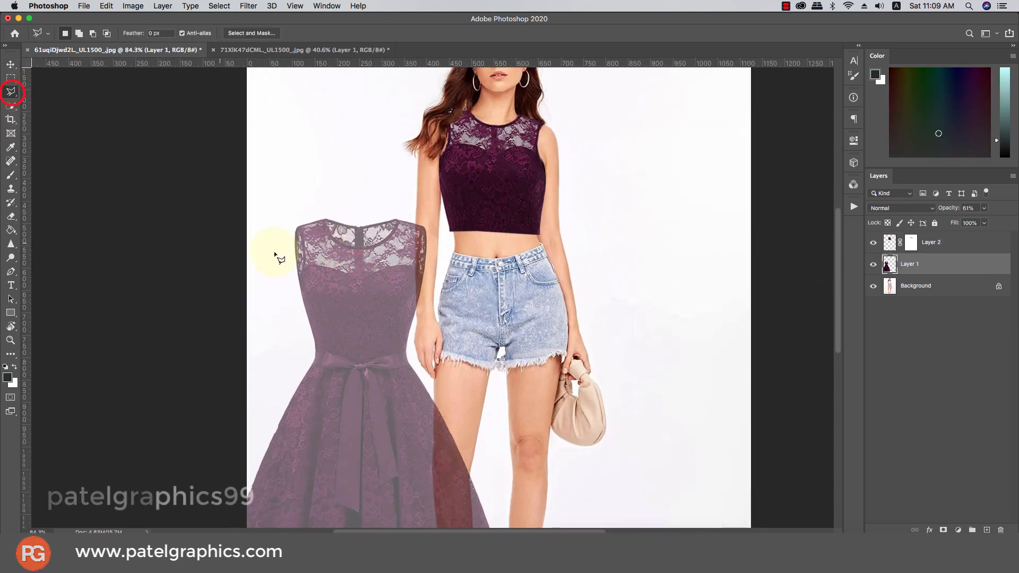
scroll(301, 248, down, 3)
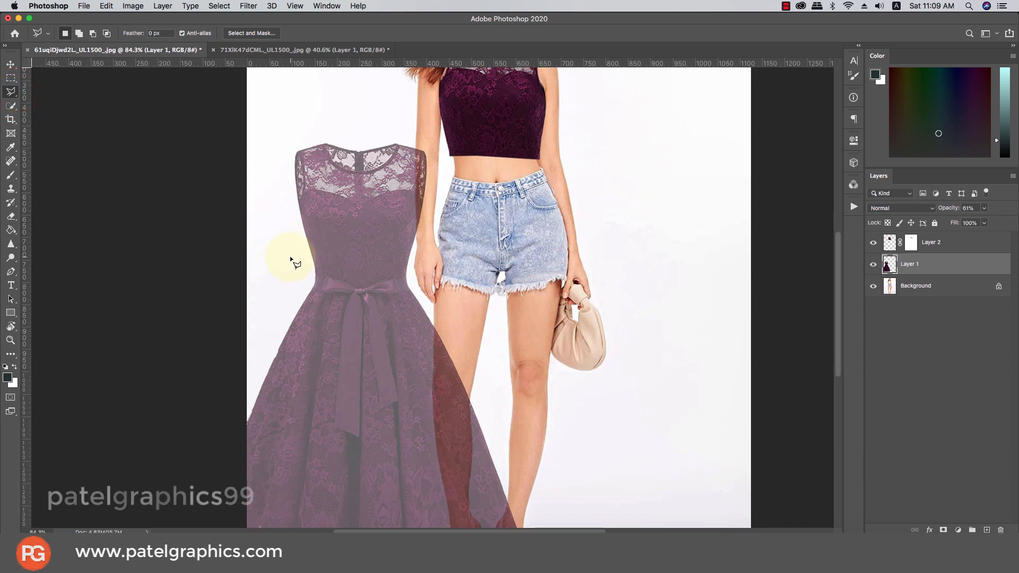
click(415, 252)
click(574, 517)
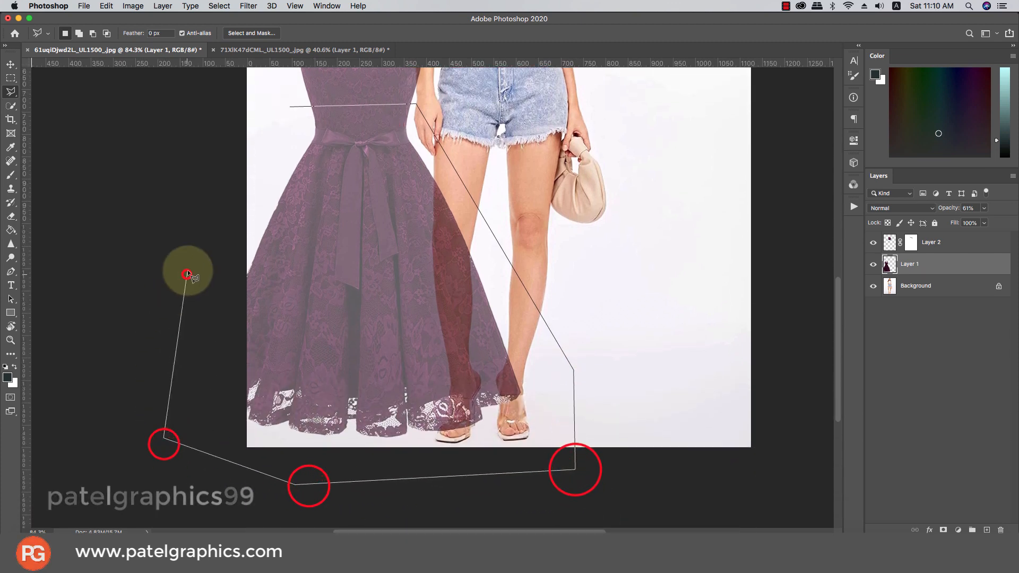
double_click(277, 124)
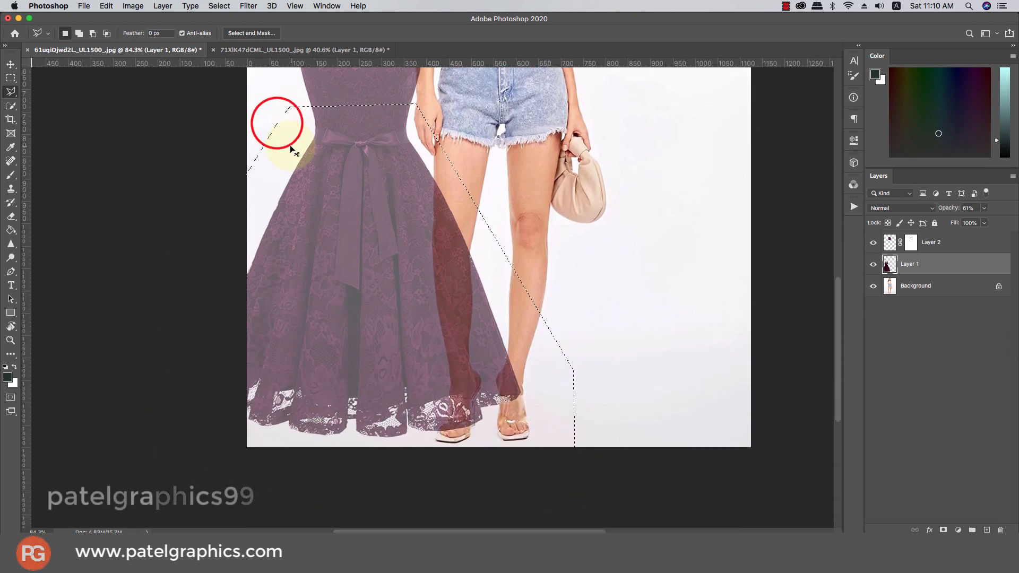
Copy the skirt onto Layer 3 and move it right over the model's legs
key(super+c)
key(super+v)
key(v)
drag(388, 224, 511, 224)
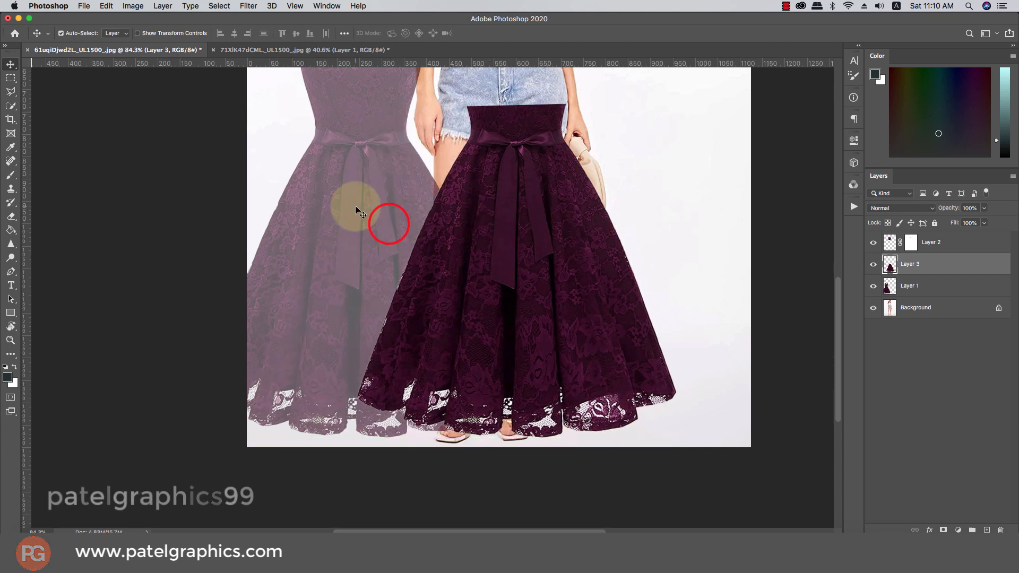
Hide the faded reference layers and move Layer 3's dress up to the waist at 60% opacity
click(352, 209)
click(872, 285)
click(898, 265)
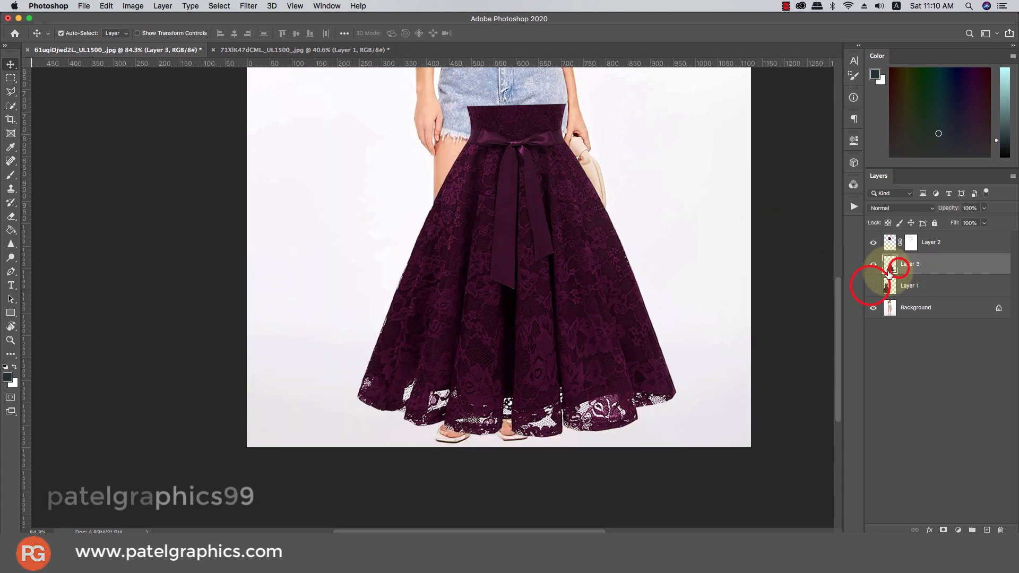
scroll(701, 214, up, 5)
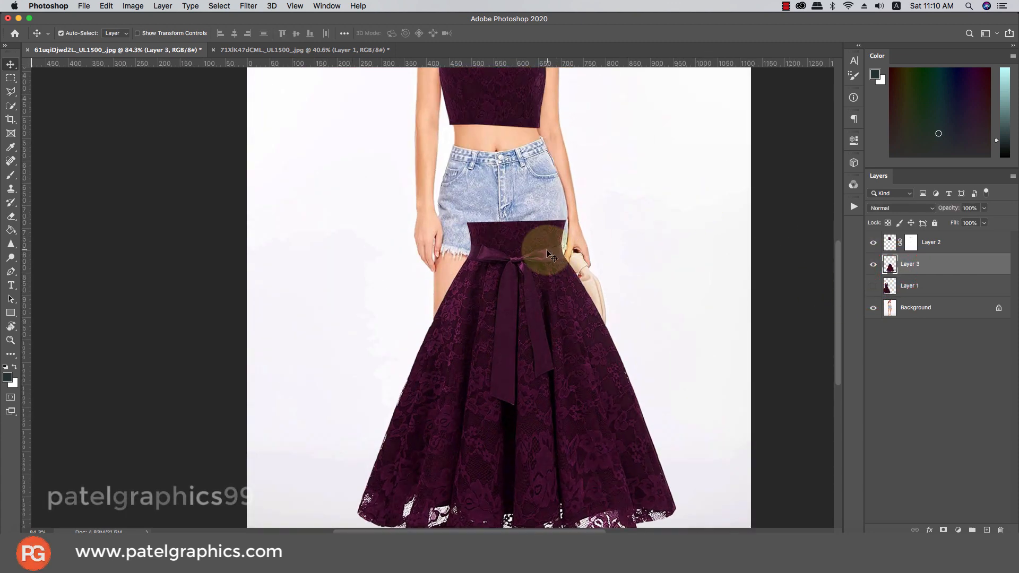
drag(548, 255, 527, 171)
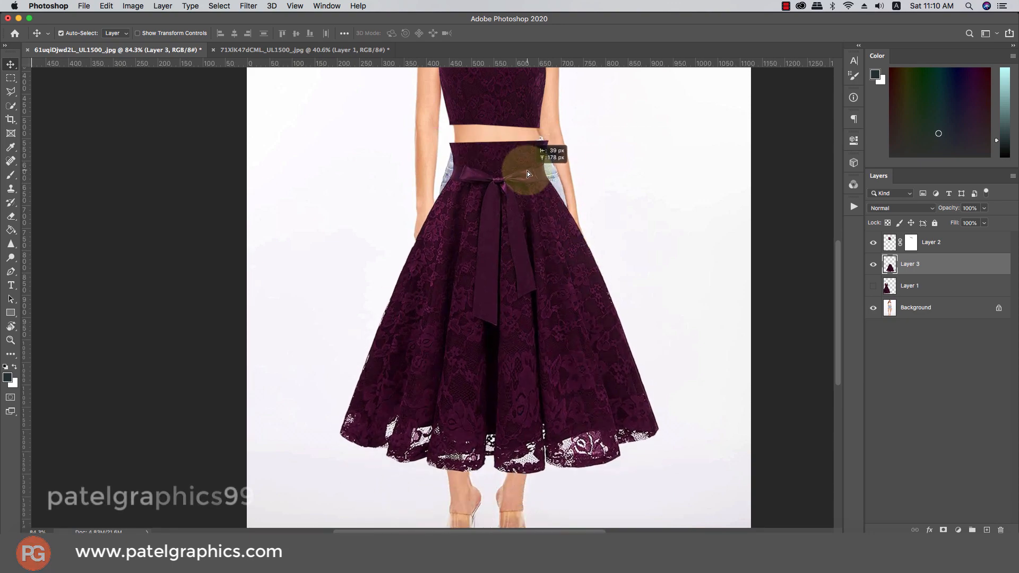
drag(984, 208, 928, 268)
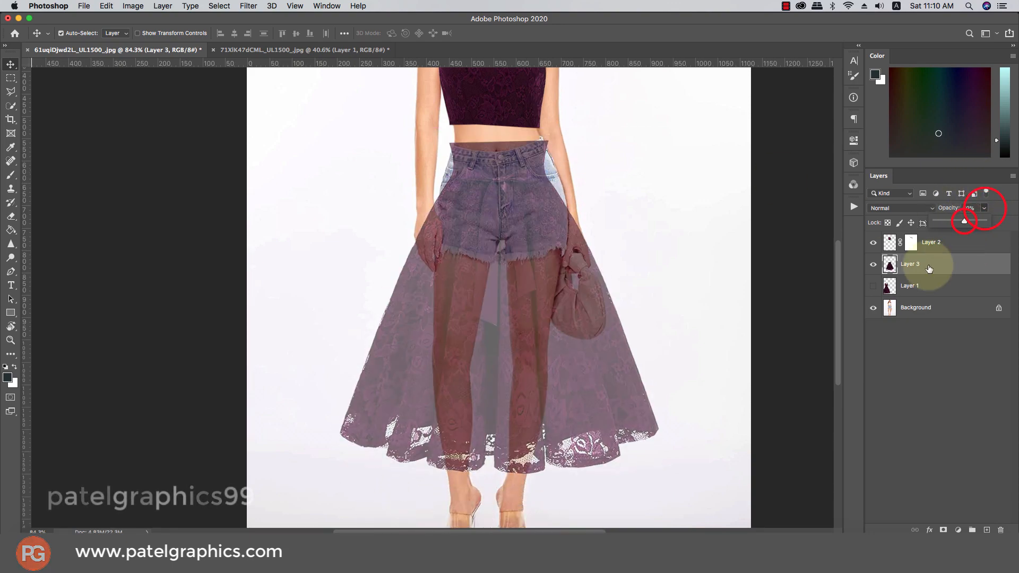
scroll(515, 200, up, 3)
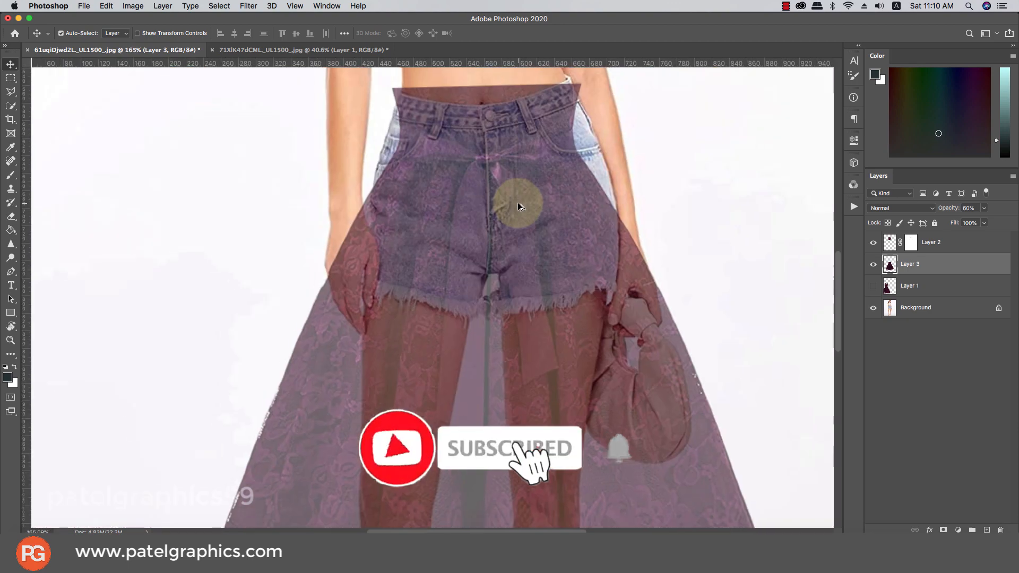
Free-transform the dress to nudge it slightly higher on the model
key(super+t)
scroll(515, 190, down, 2)
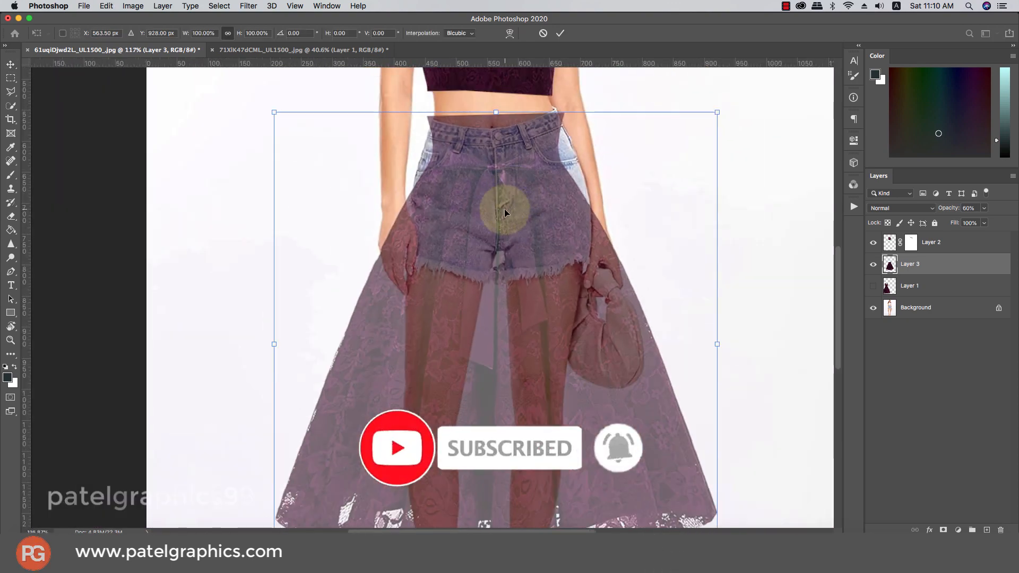
drag(505, 212, 522, 137)
scroll(524, 174, down, 3)
scroll(519, 148, up, 4)
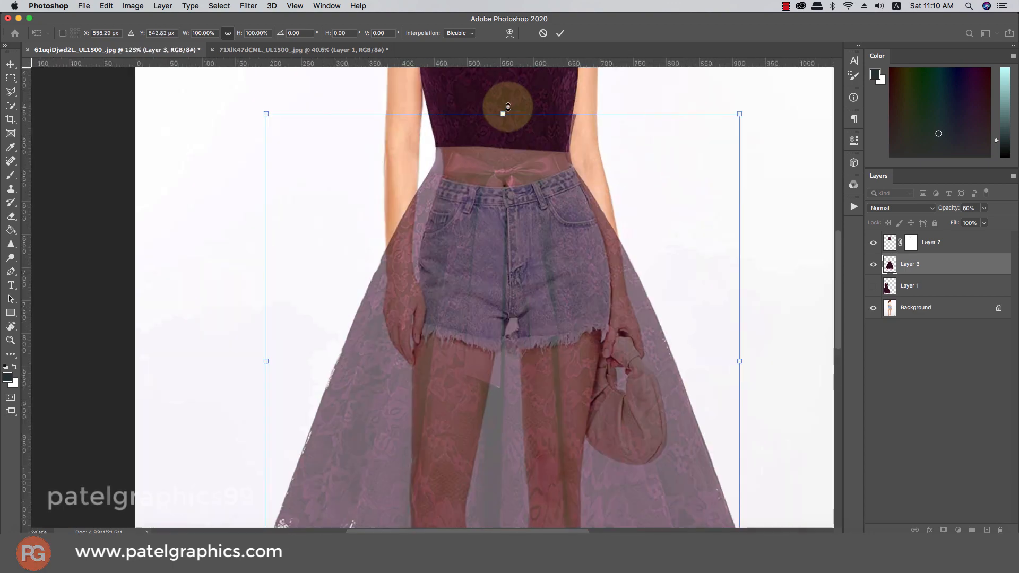
scroll(508, 109, up, 3)
Warp the dress, pulling its top-right corner toward the waist and reshaping the right edge
right_click(520, 128)
click(544, 213)
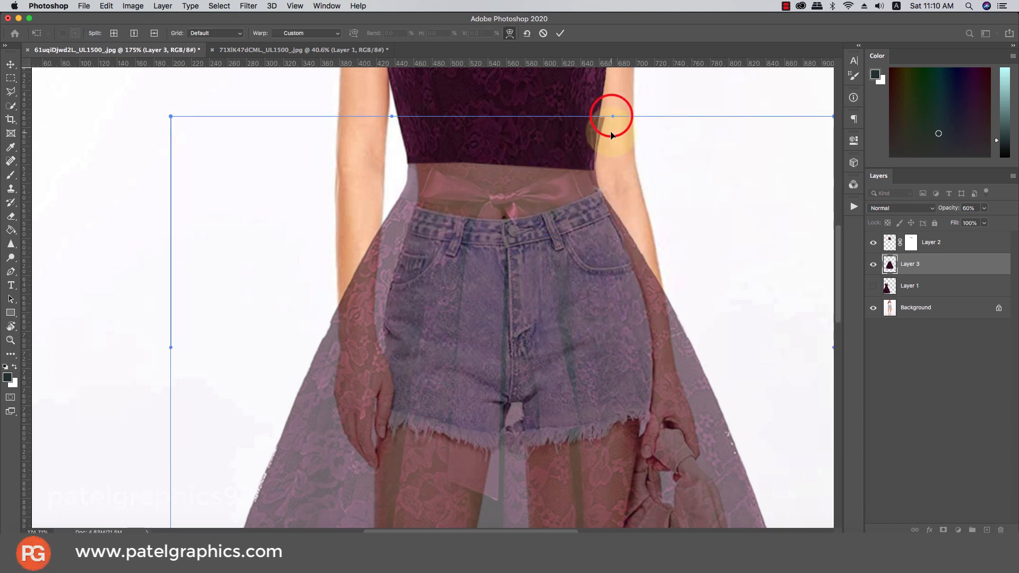
drag(639, 127, 491, 166)
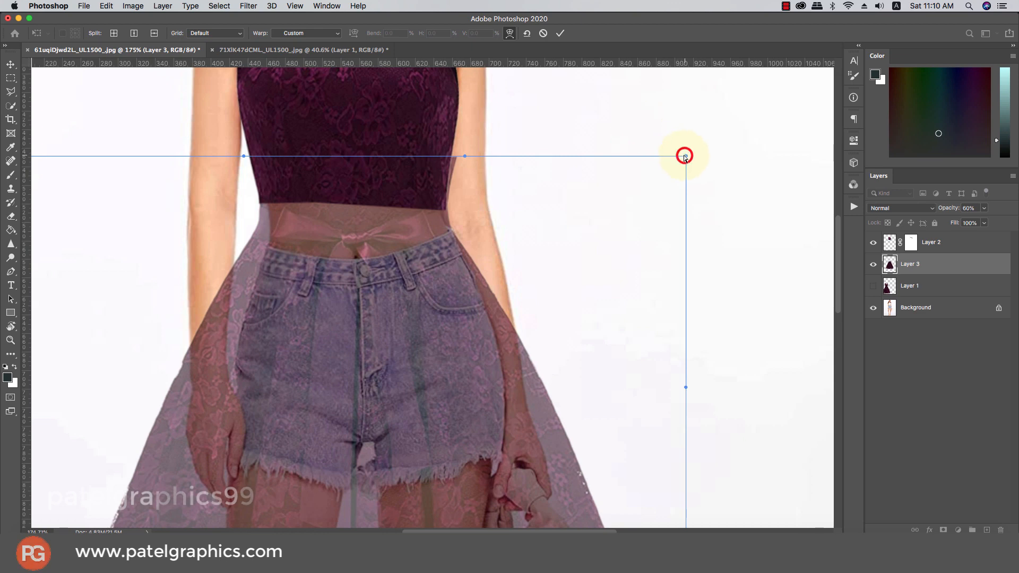
drag(685, 157, 674, 151)
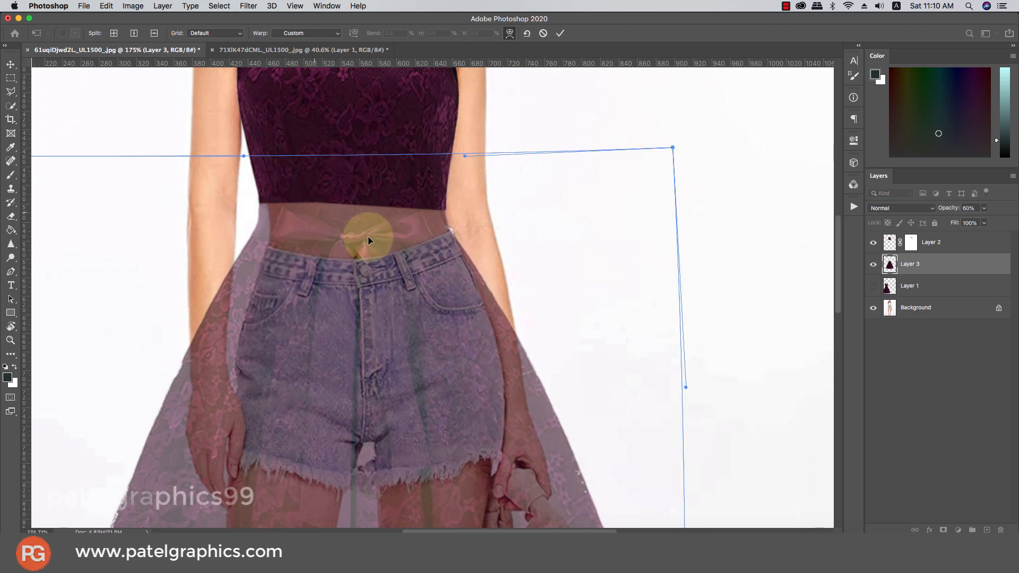
drag(686, 389, 712, 380)
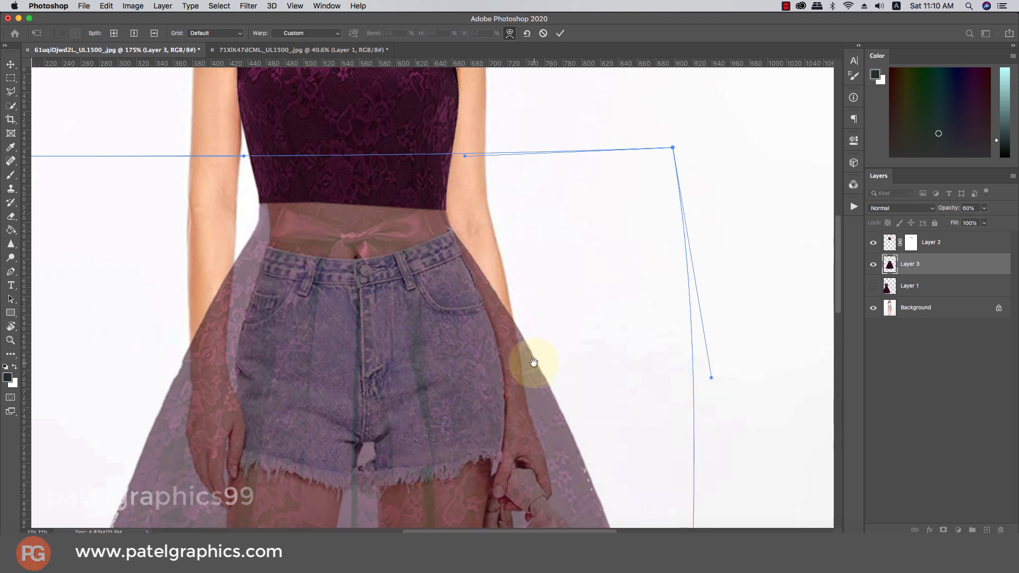
drag(533, 362, 567, 190)
scroll(568, 190, down, 5)
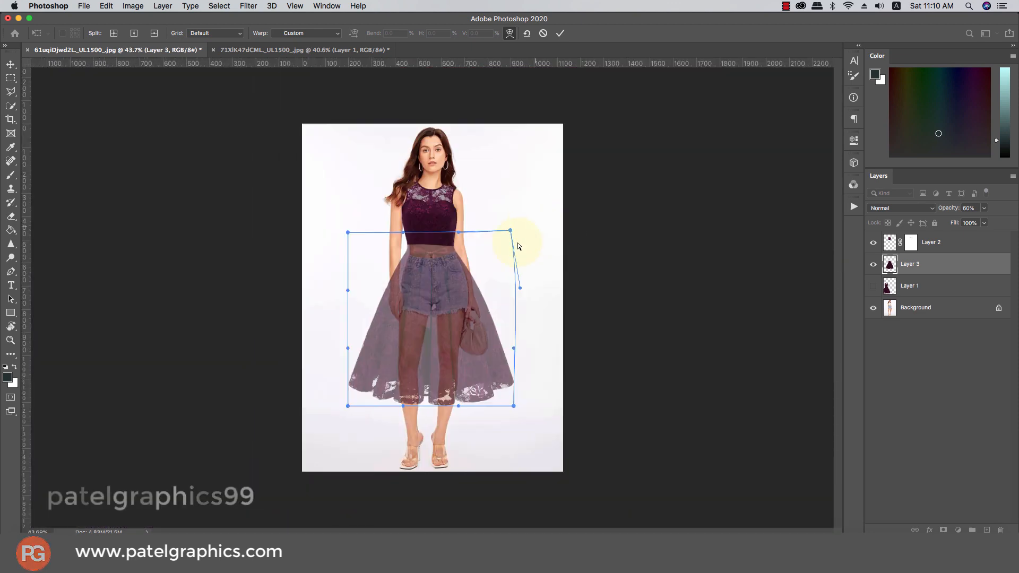
scroll(438, 224, up, 5)
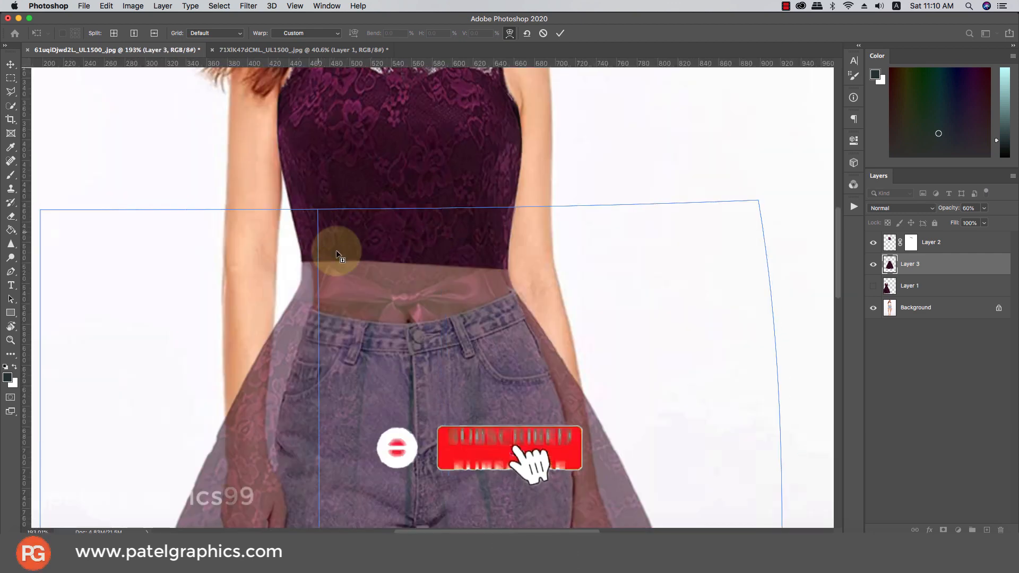
Split the warp grid at the waist, align the points with the arm, and commit the warp
click(292, 298)
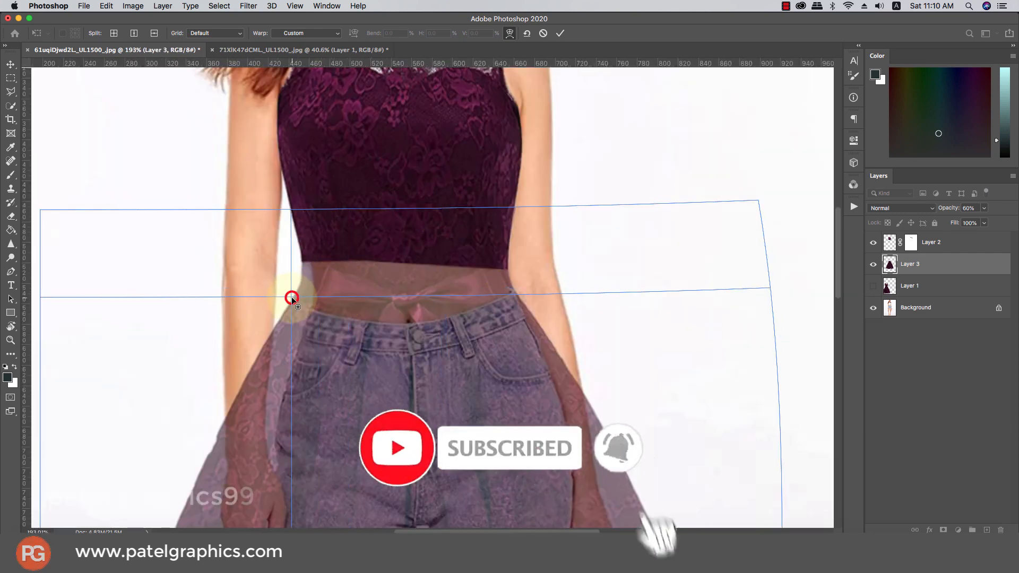
drag(291, 297, 302, 298)
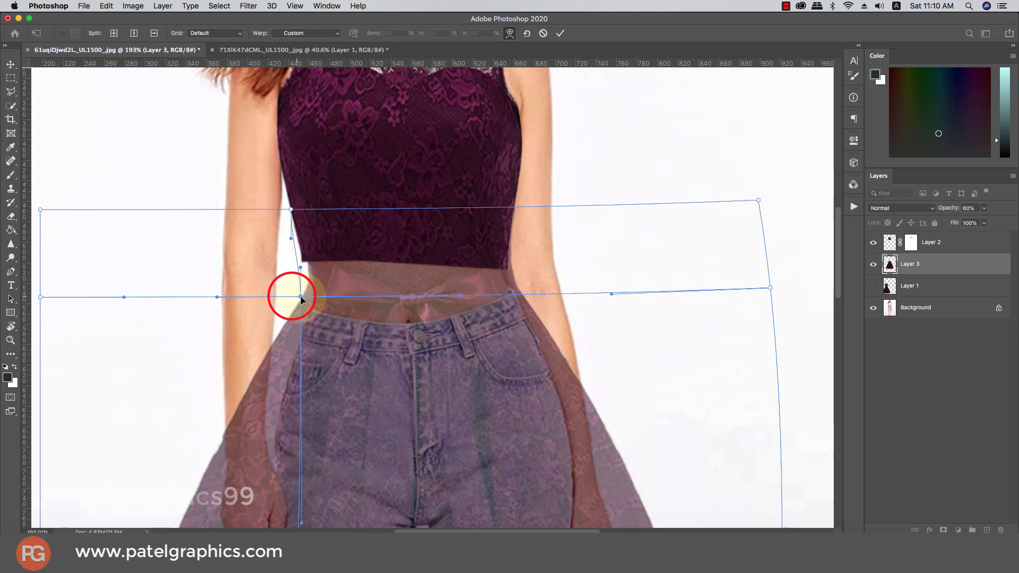
click(289, 209)
drag(273, 210, 291, 212)
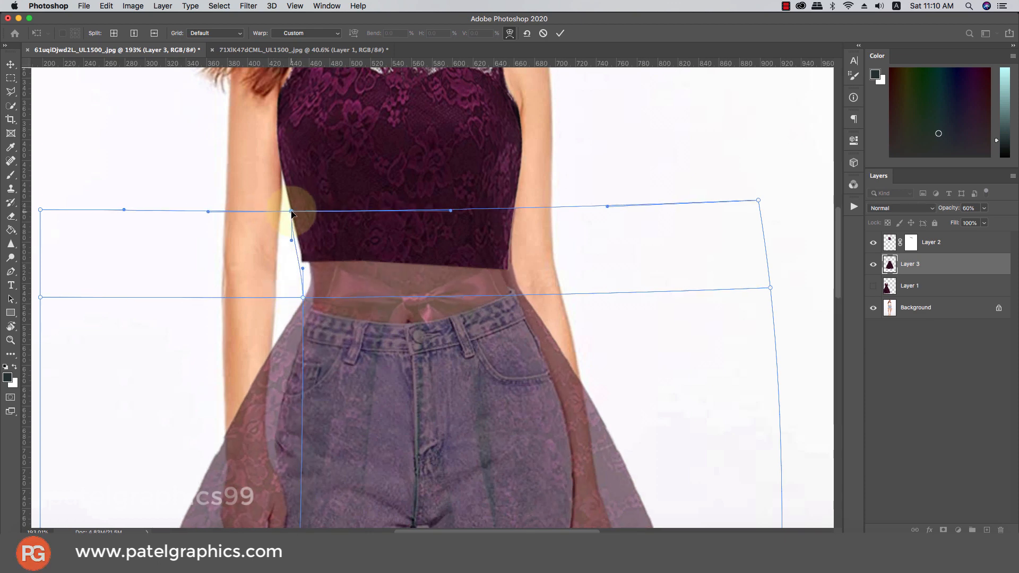
drag(303, 270, 291, 298)
key(super+z)
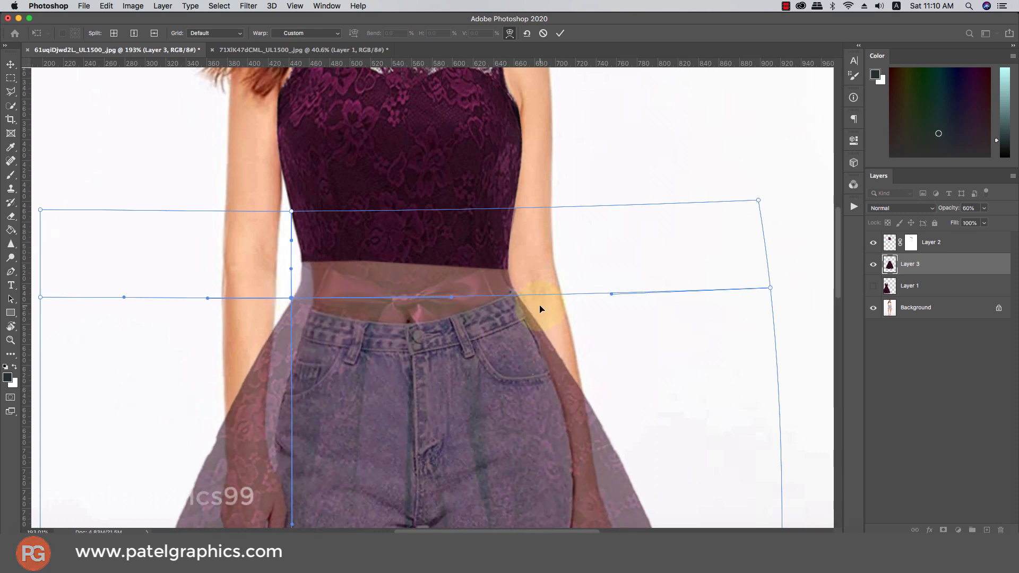
key(Return)
scroll(541, 309, down, 5)
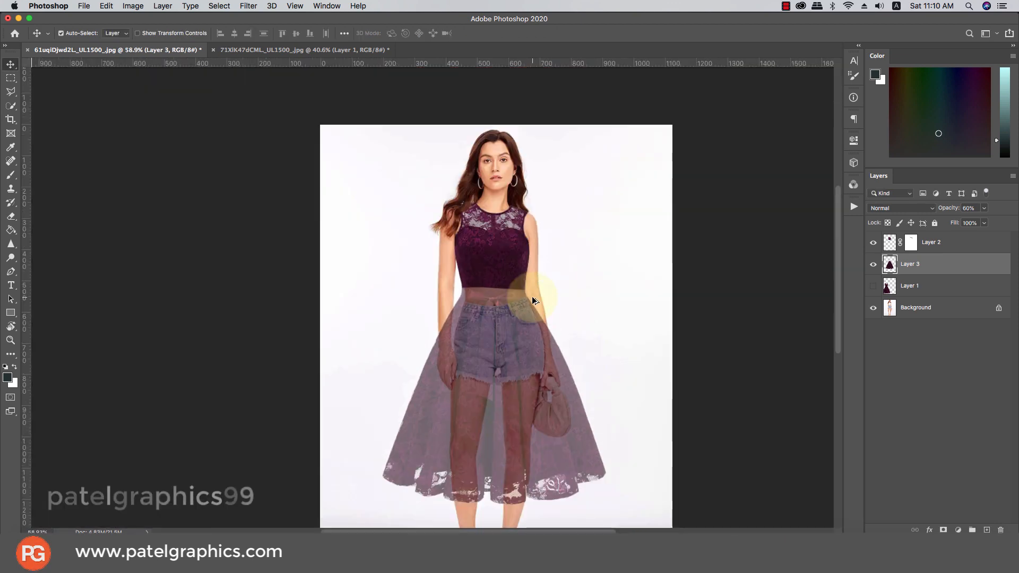
Raise Layer 3 to 100% opacity and add a layer mask to the dress
scroll(459, 275, up, 2)
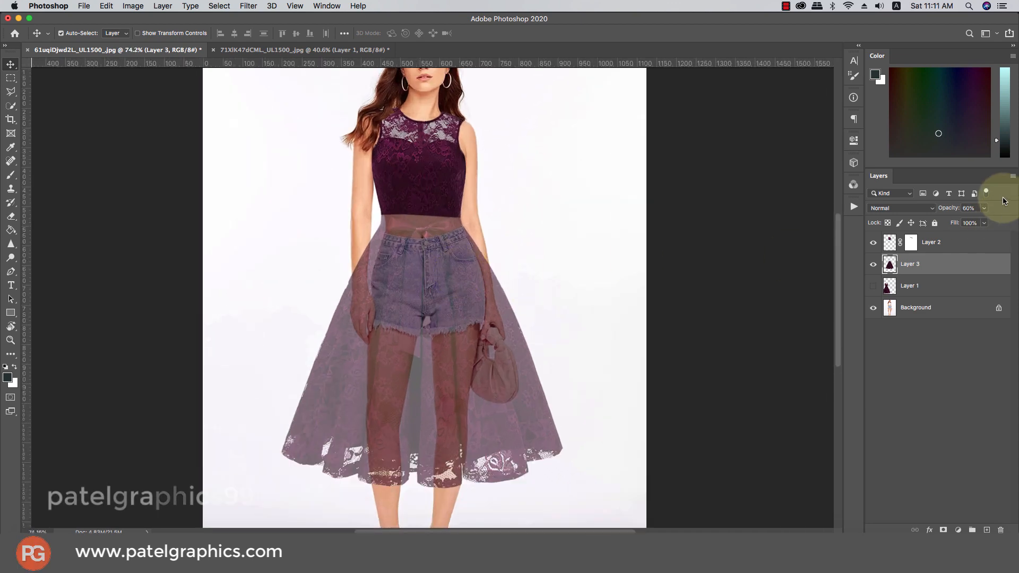
drag(982, 223, 1017, 219)
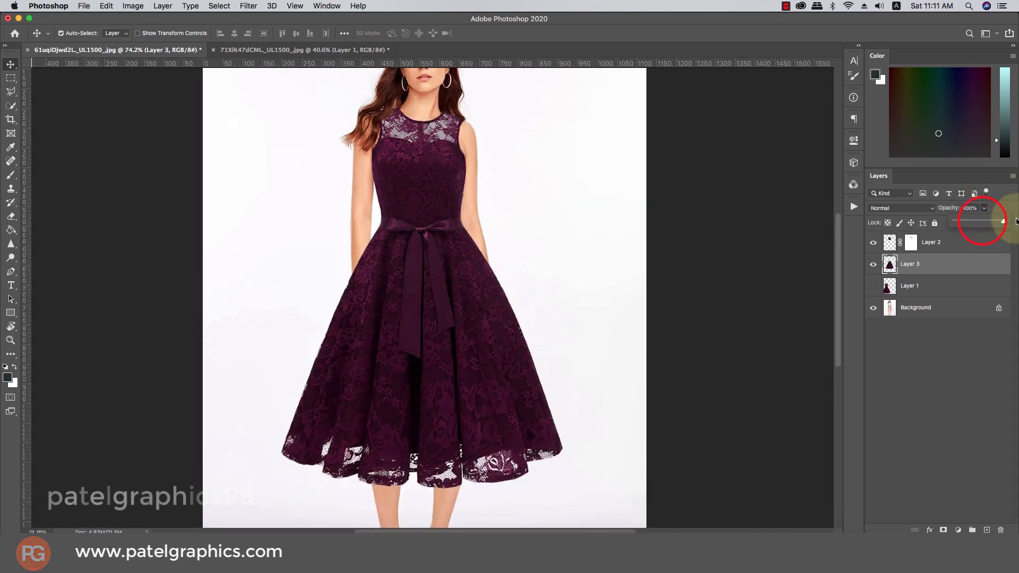
scroll(438, 187, up, 5)
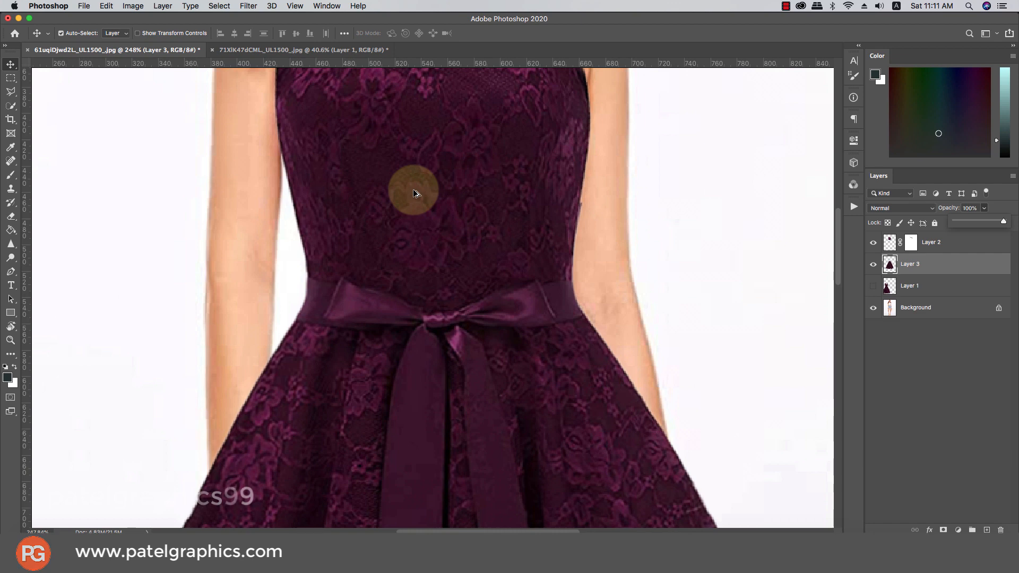
click(943, 529)
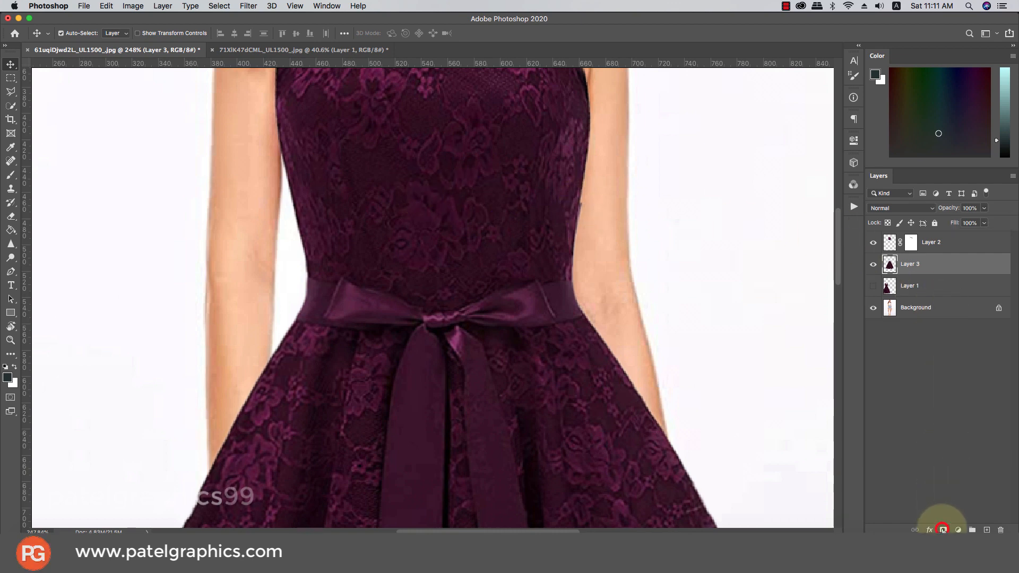
Target Layer 3's mask with a small Brush, lowering dress opacity to see the original beneath
key(b)
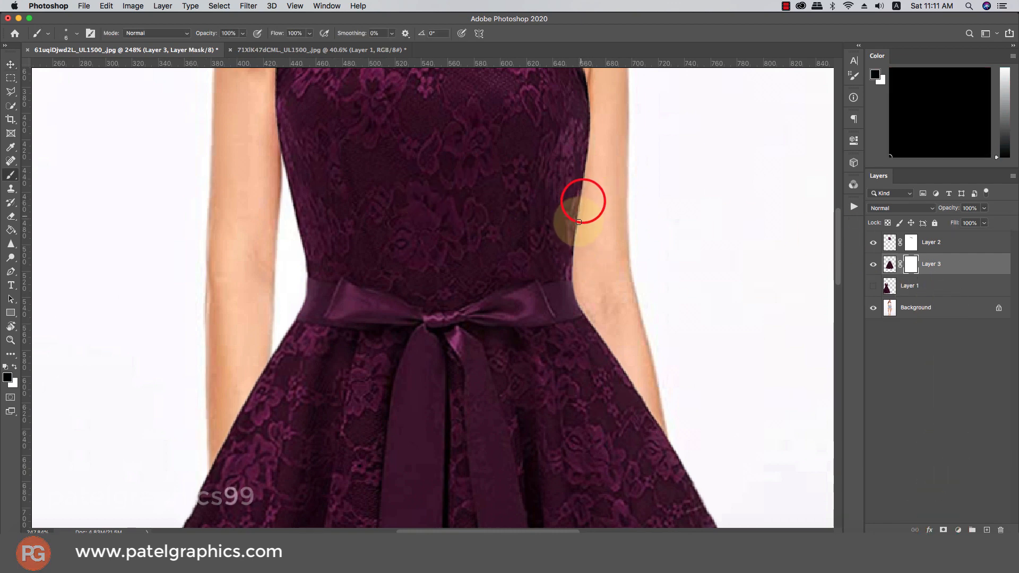
key(bracketright)
key(bracketright)
key(bracketright)
key(bracketright)
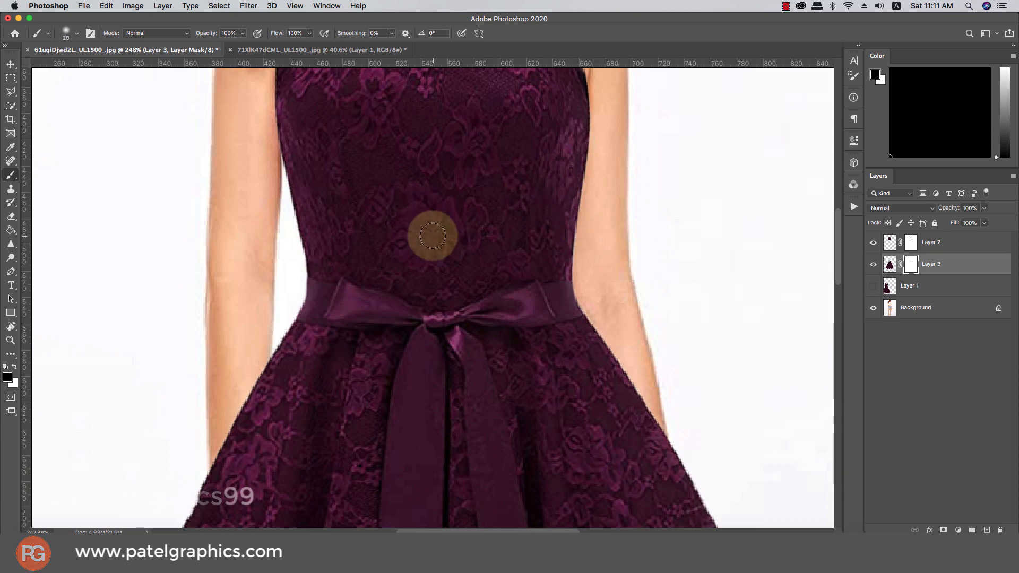
click(334, 226)
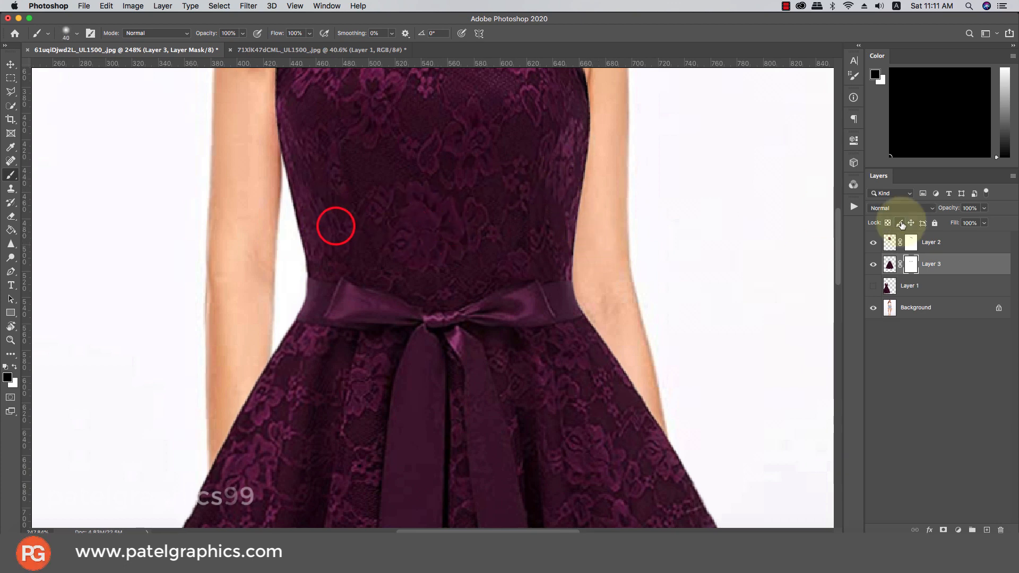
drag(982, 207, 962, 221)
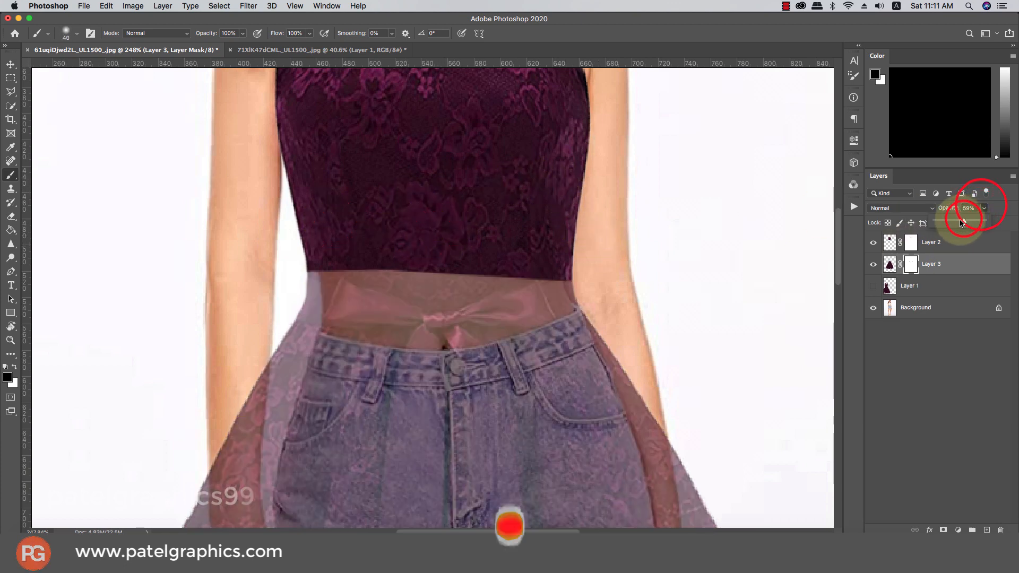
click(911, 264)
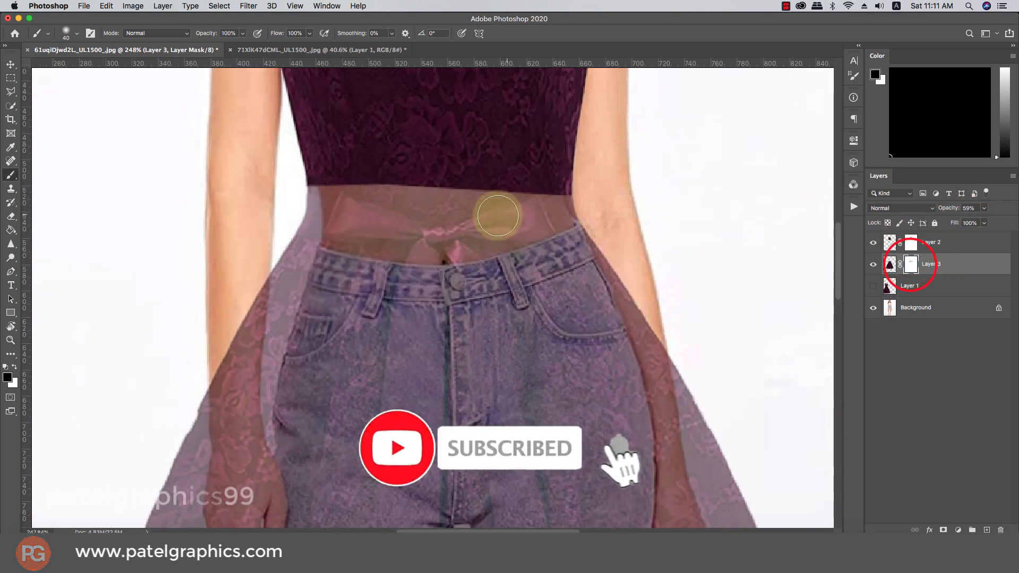
scroll(228, 260, down, 5)
key(bracketleft)
key(bracketleft)
key(bracketleft)
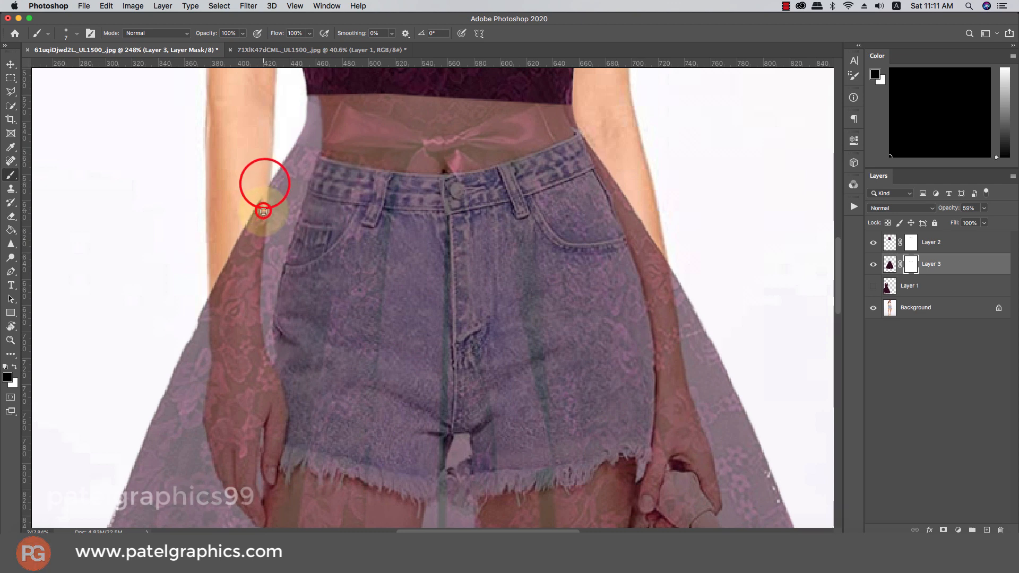
Mask out the dress along the edges of both arms
drag(263, 211, 253, 280)
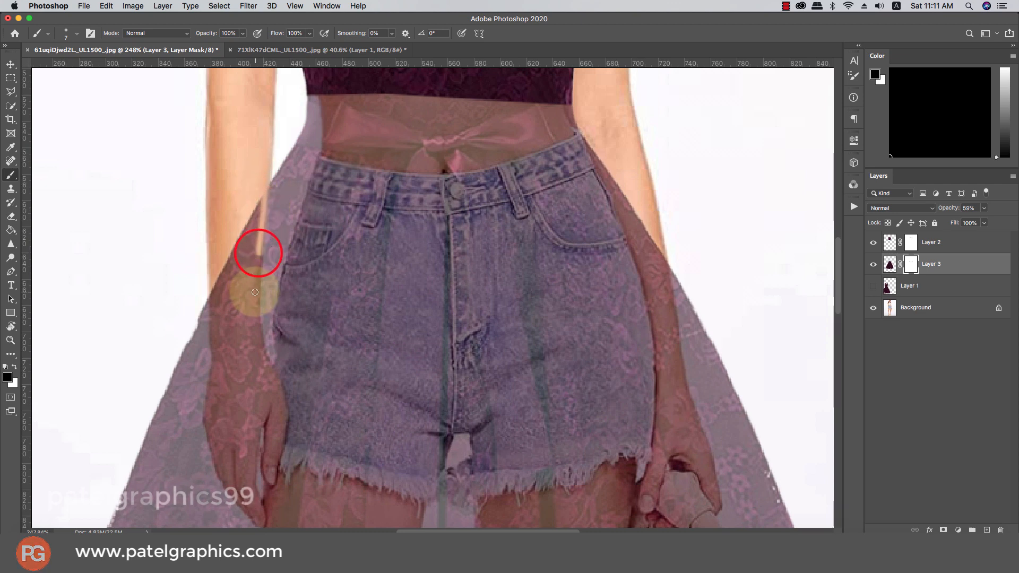
mouse_move(266, 177)
mouse_down()
mouse_move(262, 354)
mouse_move(276, 431)
mouse_move(268, 466)
mouse_move(233, 400)
mouse_move(216, 330)
mouse_move(215, 225)
mouse_up()
scroll(256, 427, down, 3)
click(220, 193)
scroll(564, 234, up, 5)
click(635, 301)
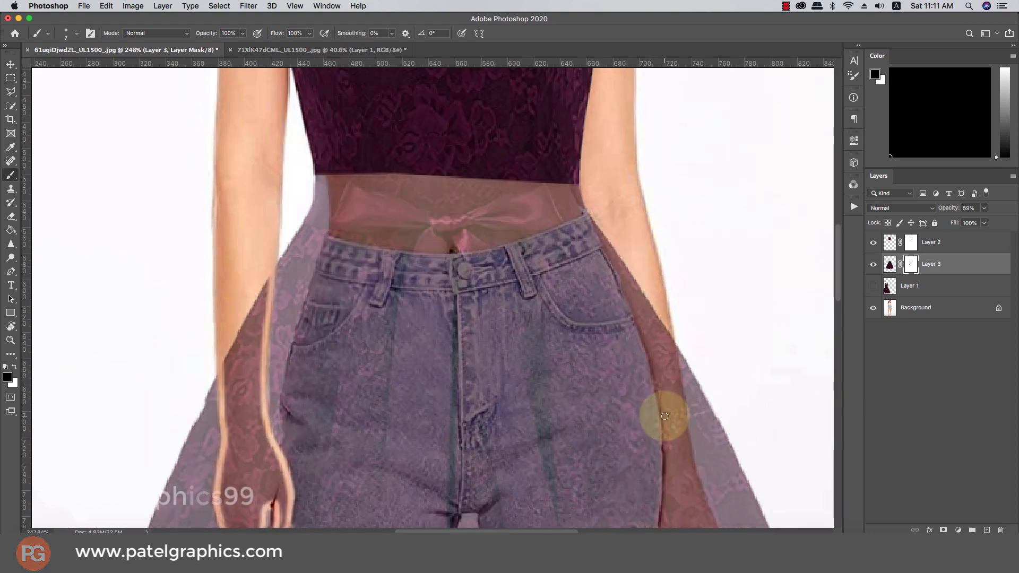
mouse_move(662, 443)
mouse_down()
mouse_move(605, 213)
mouse_move(664, 382)
mouse_up()
scroll(660, 345, down, 5)
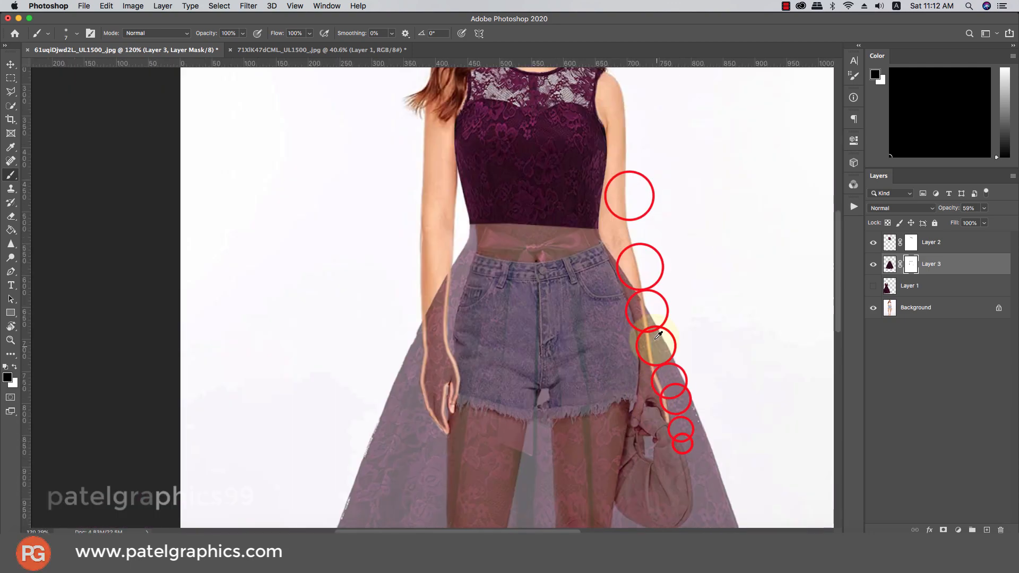
scroll(501, 296, up, 5)
Reveal the bag strap, restore the dress to 100% opacity, and set brush size to 15
mouse_move(501, 297)
mouse_down()
mouse_move(545, 436)
mouse_move(541, 483)
mouse_move(525, 501)
mouse_move(483, 507)
mouse_move(444, 496)
mouse_move(403, 461)
mouse_move(421, 273)
mouse_up()
scroll(425, 292, up, 5)
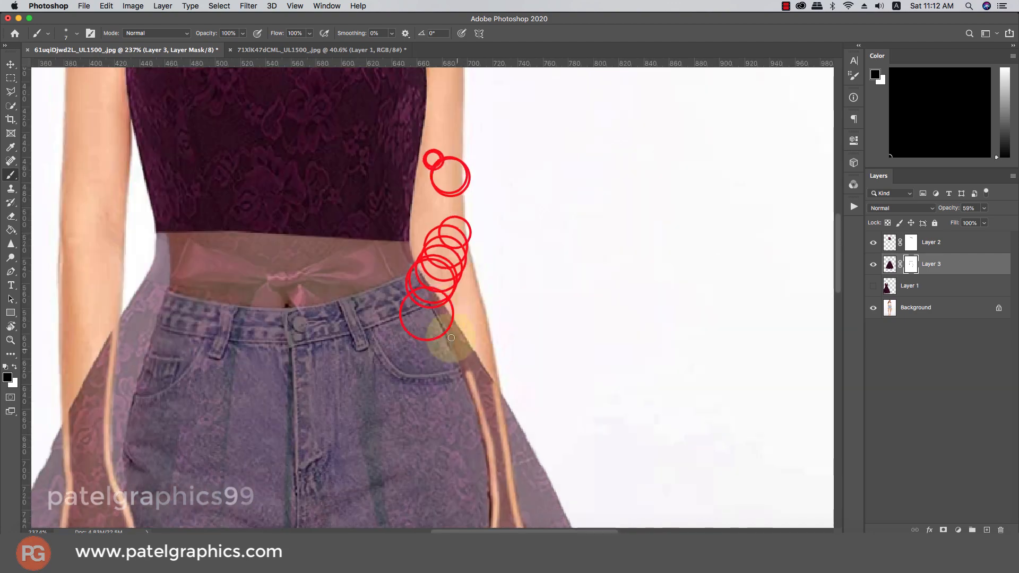
mouse_move(432, 318)
mouse_down()
mouse_move(448, 320)
mouse_move(392, 372)
mouse_move(404, 456)
mouse_move(396, 347)
mouse_up()
click(982, 210)
scroll(618, 352, down, 5)
scroll(364, 221, up, 4)
right_click(409, 220)
click(408, 281)
scroll(395, 348, up, 4)
Reveal the left hand's fingers and touch up the mask around the hand
click(466, 130)
click(448, 237)
key([)
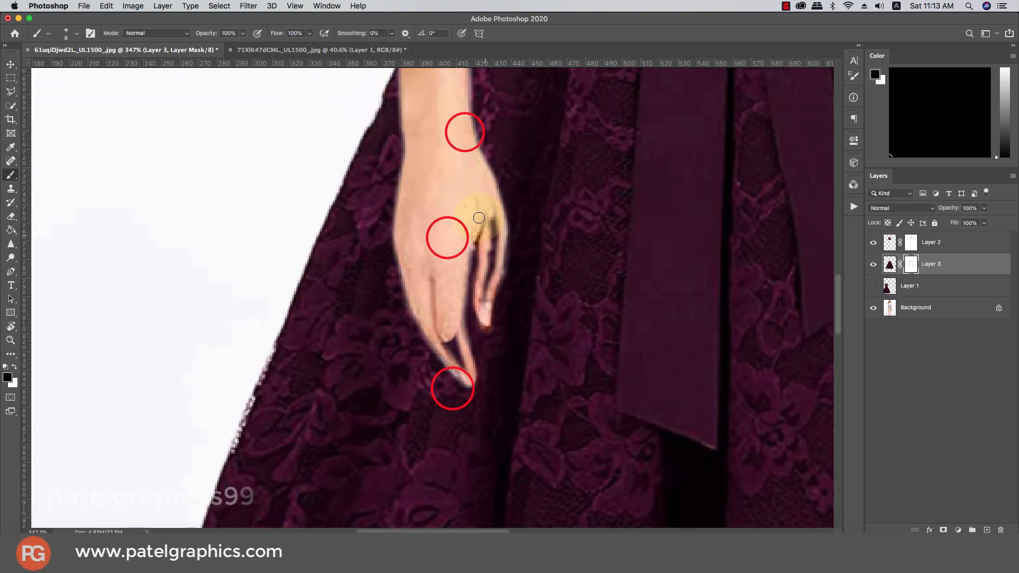
click(455, 311)
scroll(444, 353, down, 4)
click(432, 357)
scroll(501, 204, up, 5)
Uncover the right arm's edge up toward the elbow
click(500, 198)
click(523, 241)
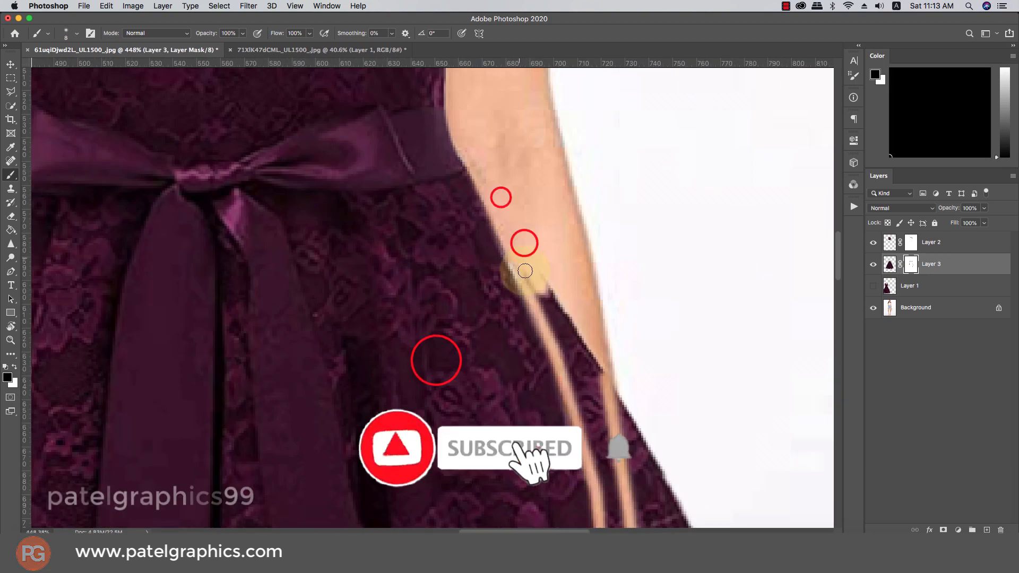
key([)
click(546, 344)
scroll(530, 340, down, 3)
key(])
click(455, 178)
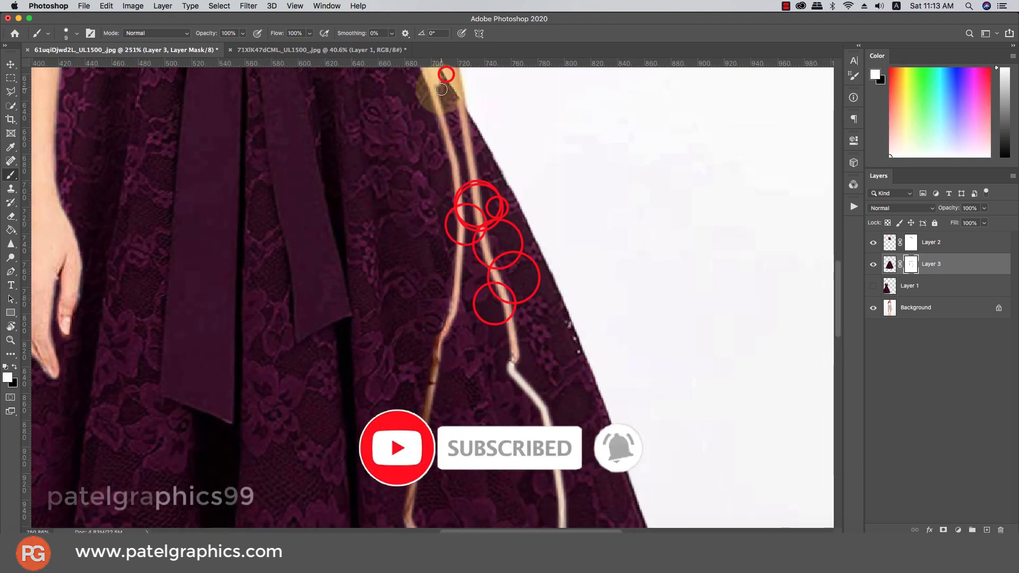
click(444, 79)
click(454, 124)
click(482, 279)
click(476, 264)
click(464, 217)
click(458, 186)
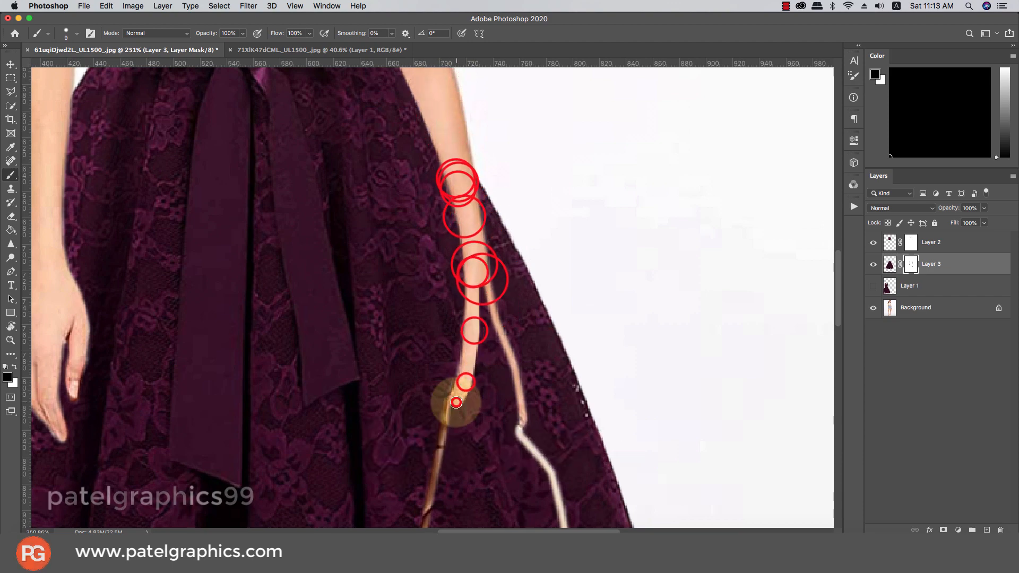
scroll(456, 402, down, 5)
Reveal the strap loop on both sides and the handbag inside it
click(414, 289)
click(398, 375)
click(454, 443)
click(500, 450)
click(527, 425)
click(527, 321)
click(491, 262)
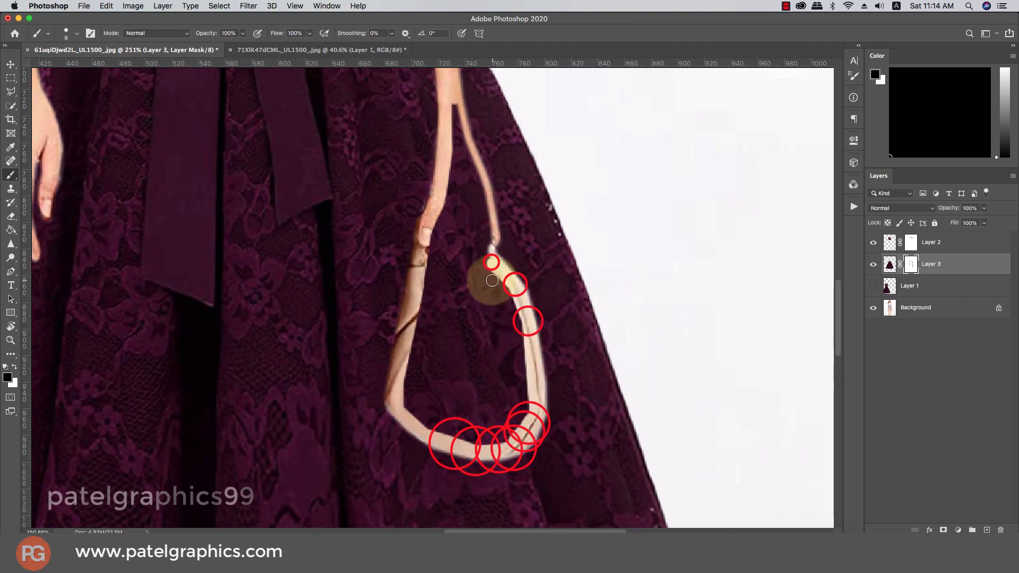
key(])
key(])
key(])
key(])
mouse_move(488, 276)
mouse_down()
mouse_move(465, 282)
mouse_move(416, 393)
mouse_move(499, 430)
mouse_move(452, 269)
mouse_up()
scroll(457, 297, up, 3)
Refine the mask at the bag top, strap joint, and the hand gripping the strap
key(bracketleft)
key(bracketleft)
key(bracketleft)
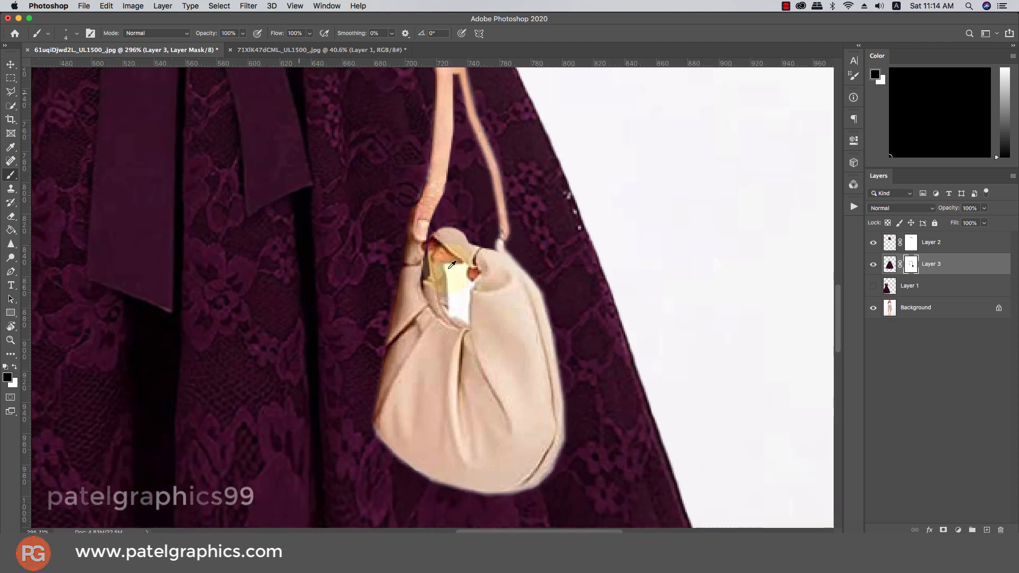
key(x)
drag(446, 266, 468, 334)
scroll(469, 293, up, 5)
click(511, 393)
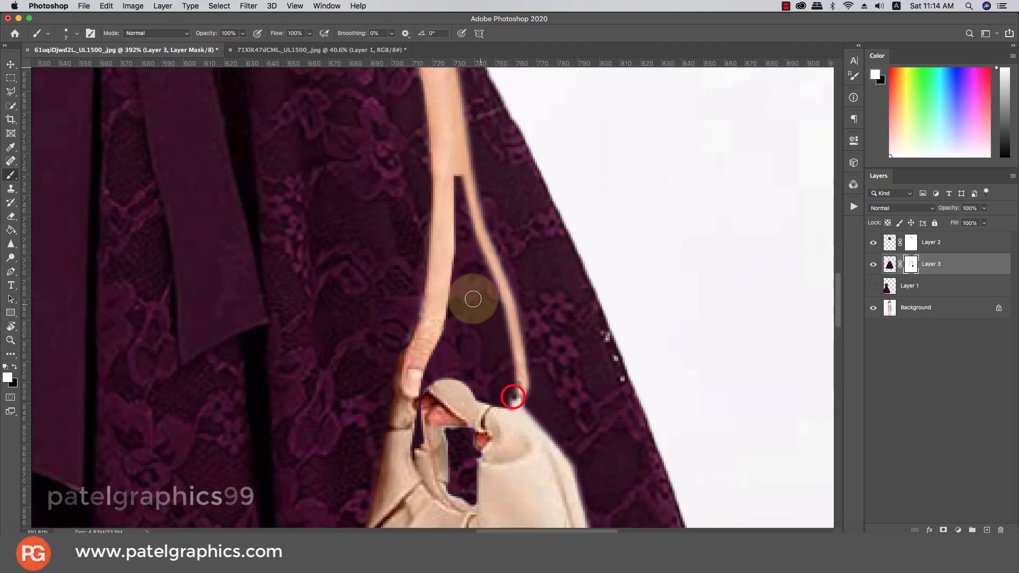
click(455, 175)
key(bracketright)
key(bracketright)
key(bracketright)
key(bracketright)
key(bracketright)
key(bracketright)
key(x)
mouse_move(424, 393)
mouse_down()
mouse_move(450, 341)
mouse_move(445, 371)
mouse_move(470, 363)
mouse_up()
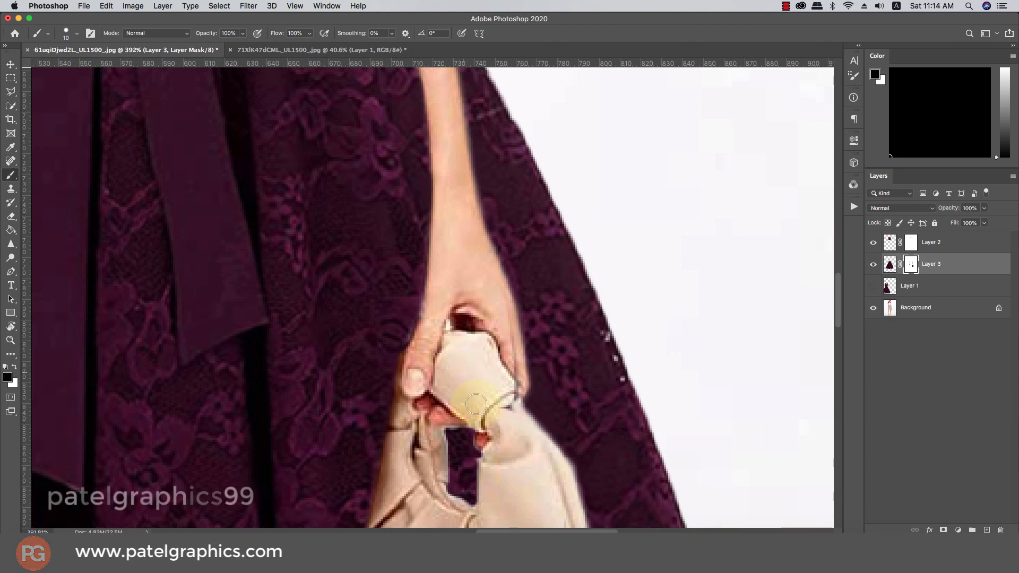
scroll(471, 299, down, 10)
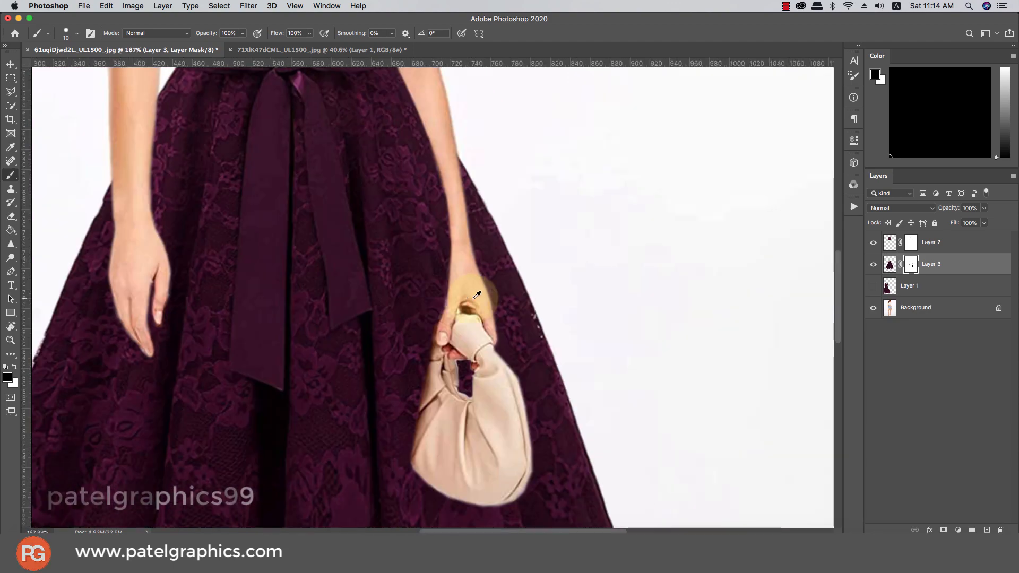
scroll(473, 255, down, 5)
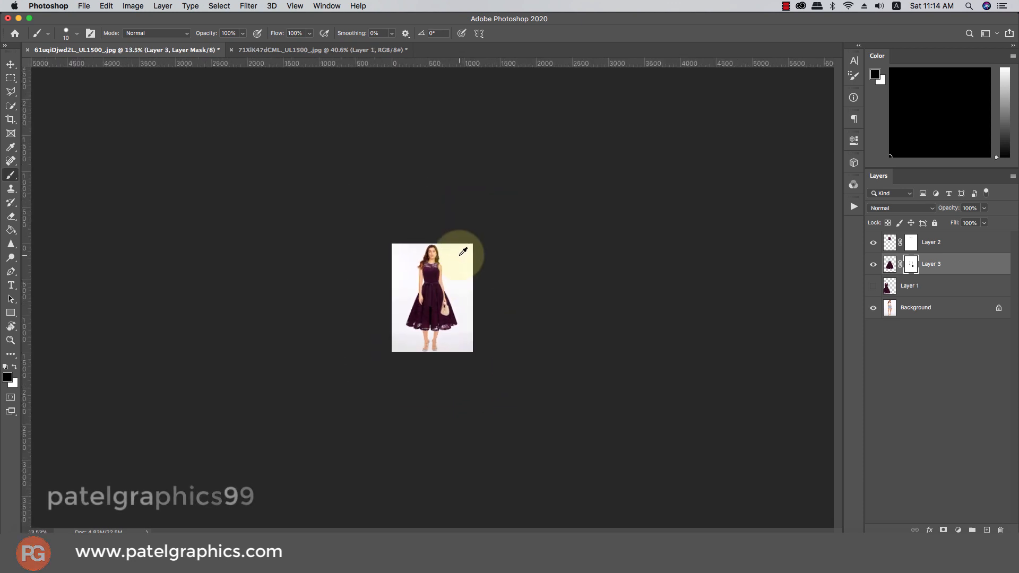
Zoom to about 60% and select Layer 2 through Layer 1 in the Layers panel
scroll(462, 249, up, 4)
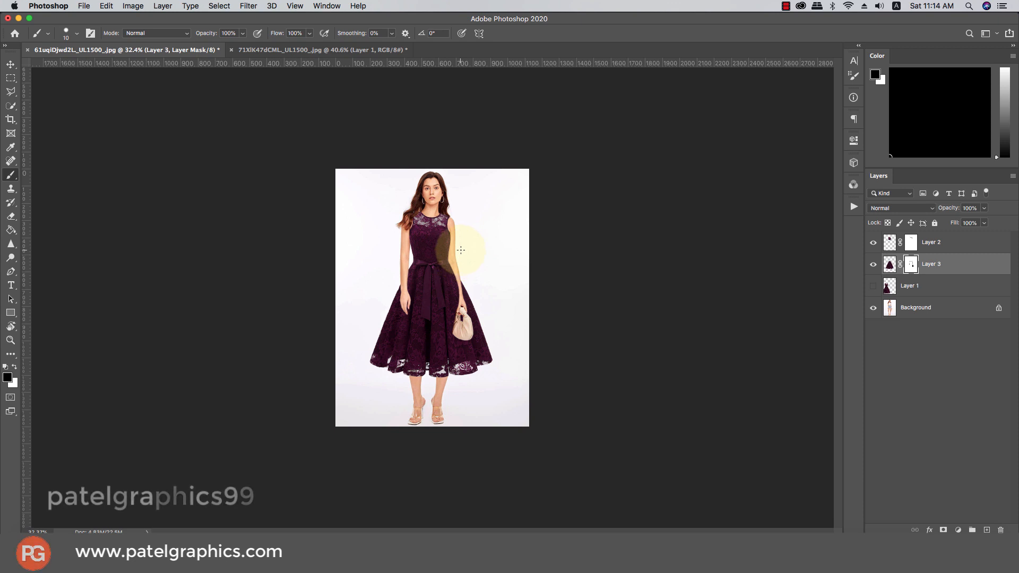
scroll(412, 219, up, 2)
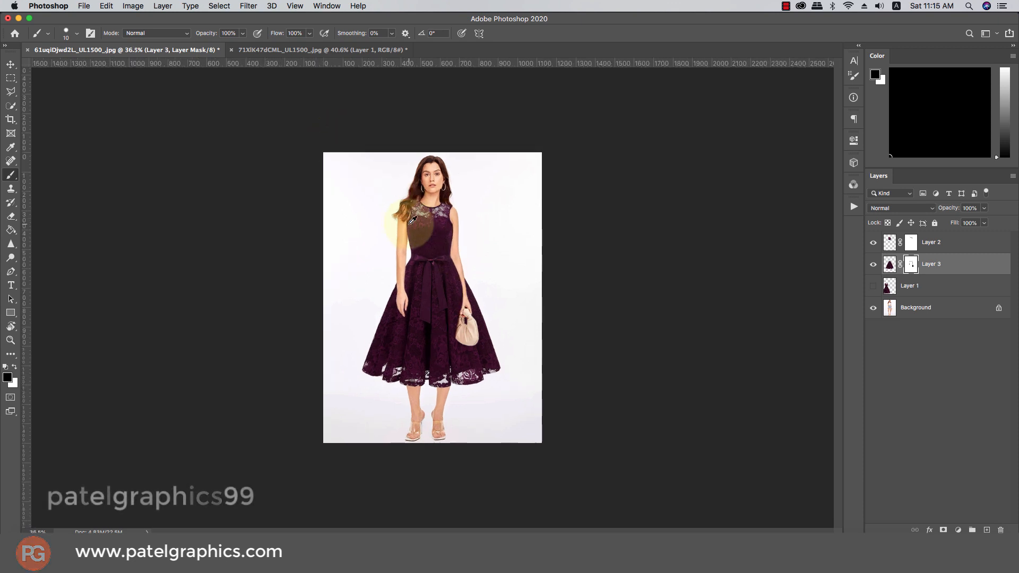
scroll(391, 204, up, 1)
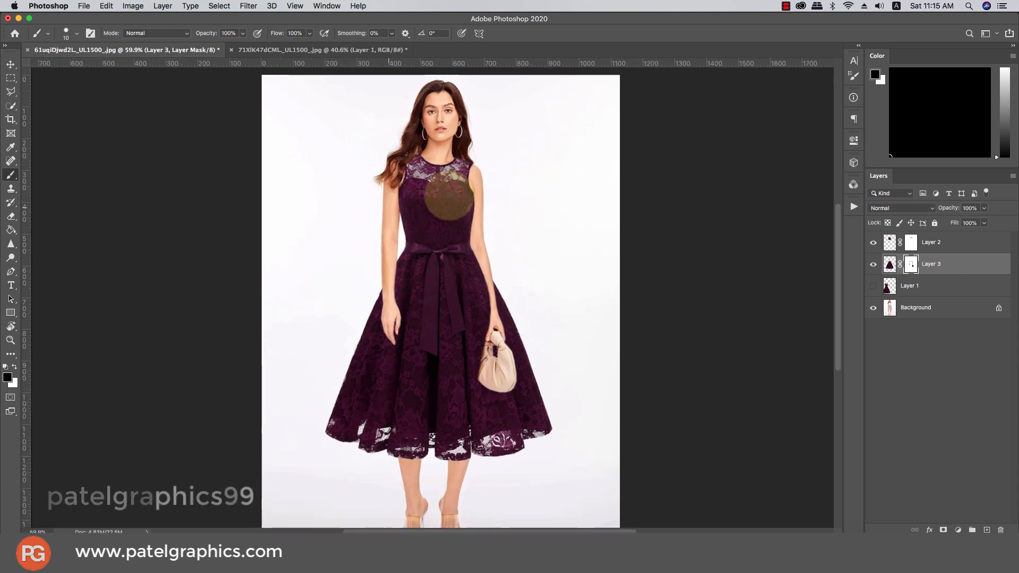
click(940, 242)
shift+click(942, 283)
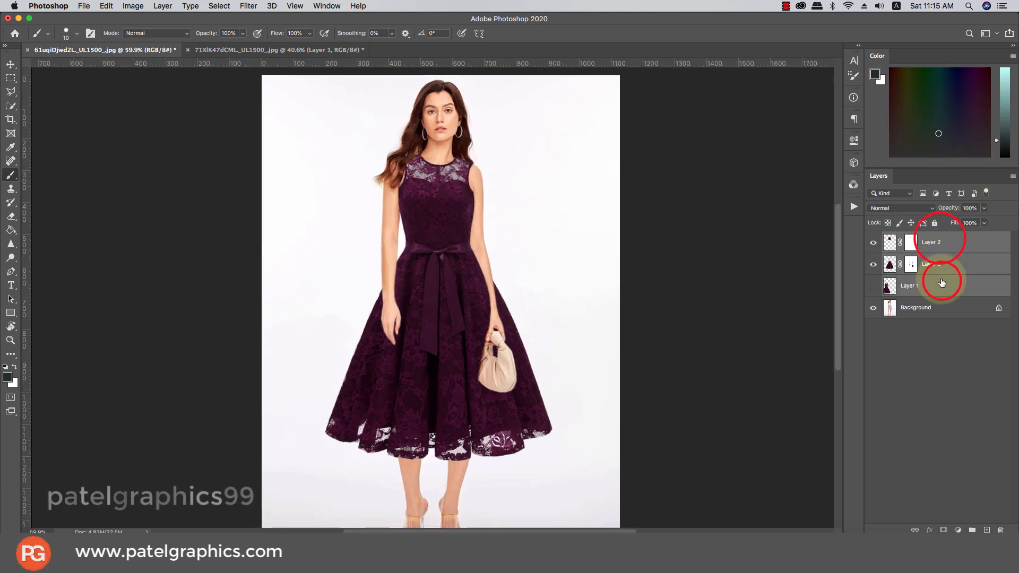
Group Layer 2, Layer 3 and Layer 1 into Group 1 with Cmd+G
key(super+g)
scroll(504, 218, down, 1)
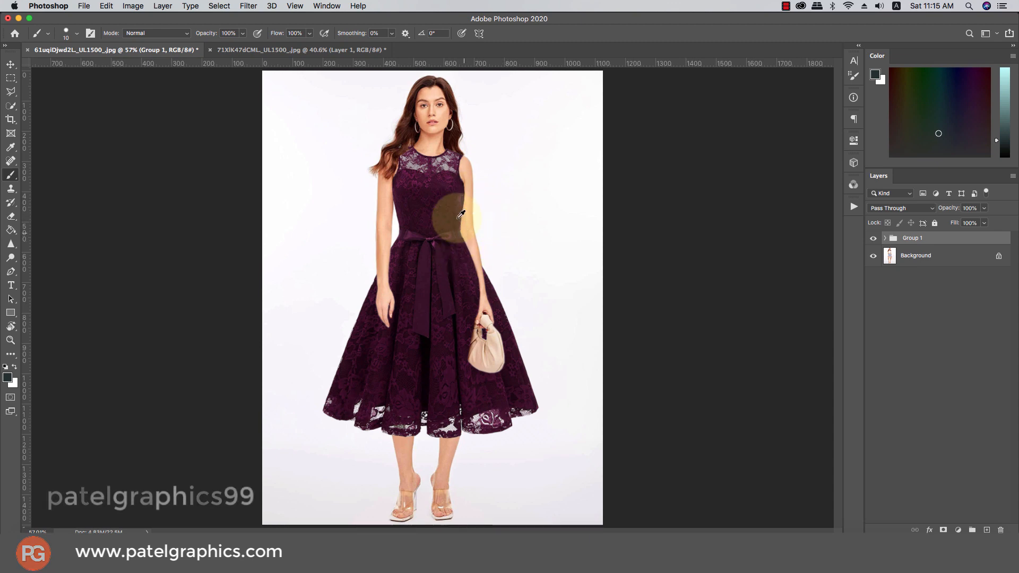
scroll(467, 227, down, 3)
scroll(466, 228, up, 4)
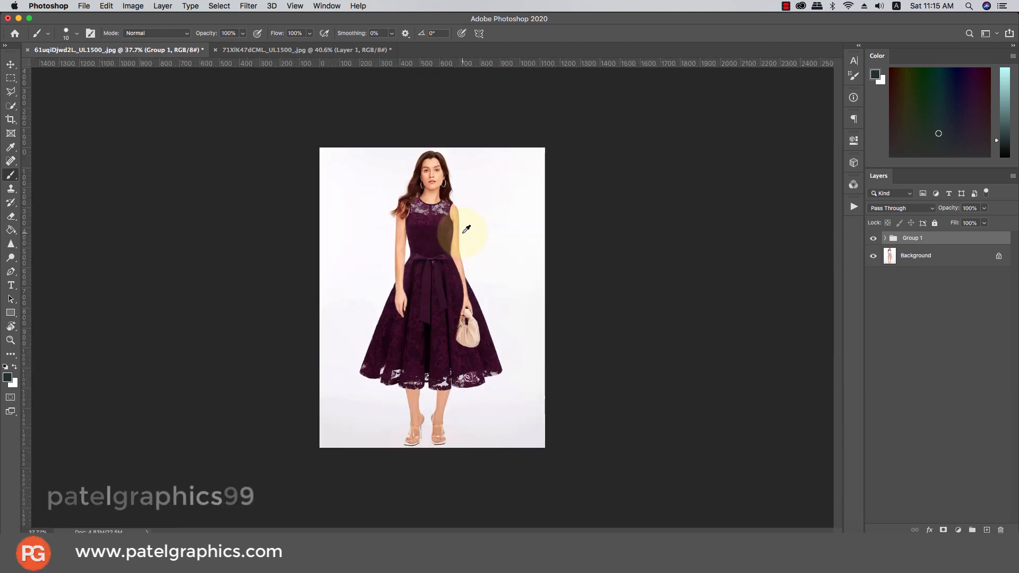
scroll(491, 228, down, 2)
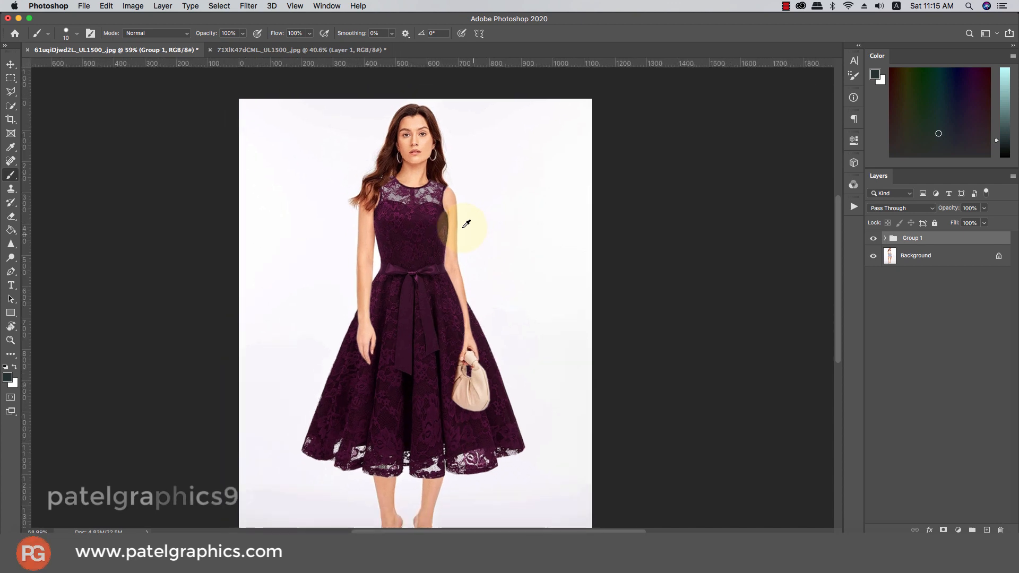
Toggle Group 1's visibility repeatedly to compare the denim shorts with the burgundy dress
click(873, 240)
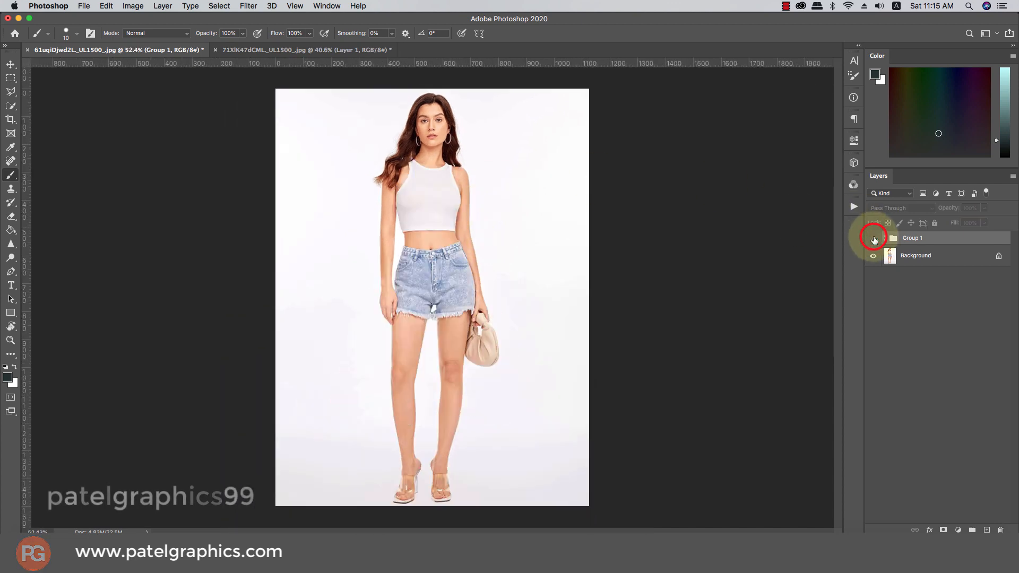
click(873, 240)
click(873, 240)
click(873, 240)
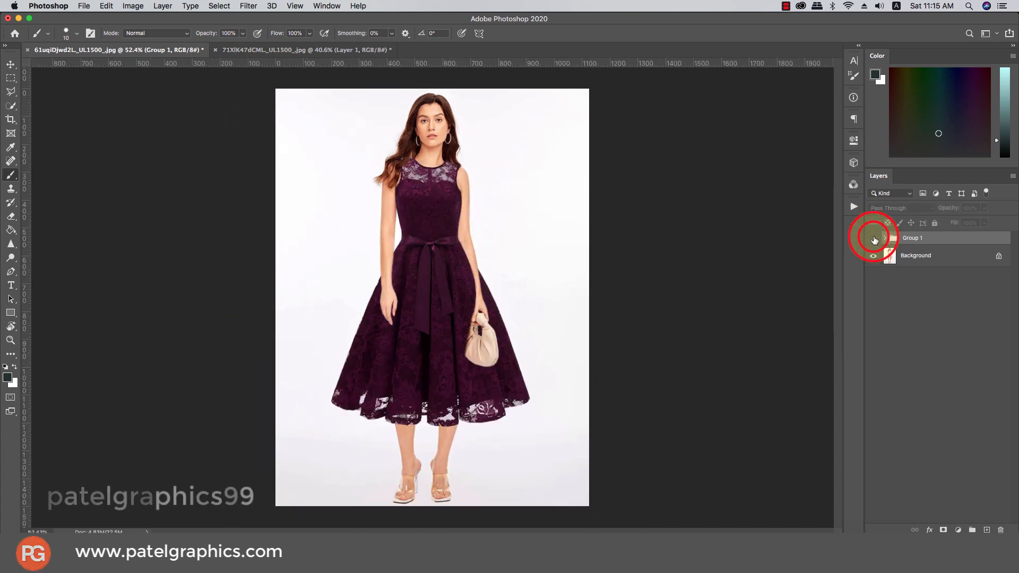
click(874, 240)
click(874, 241)
click(873, 241)
click(874, 240)
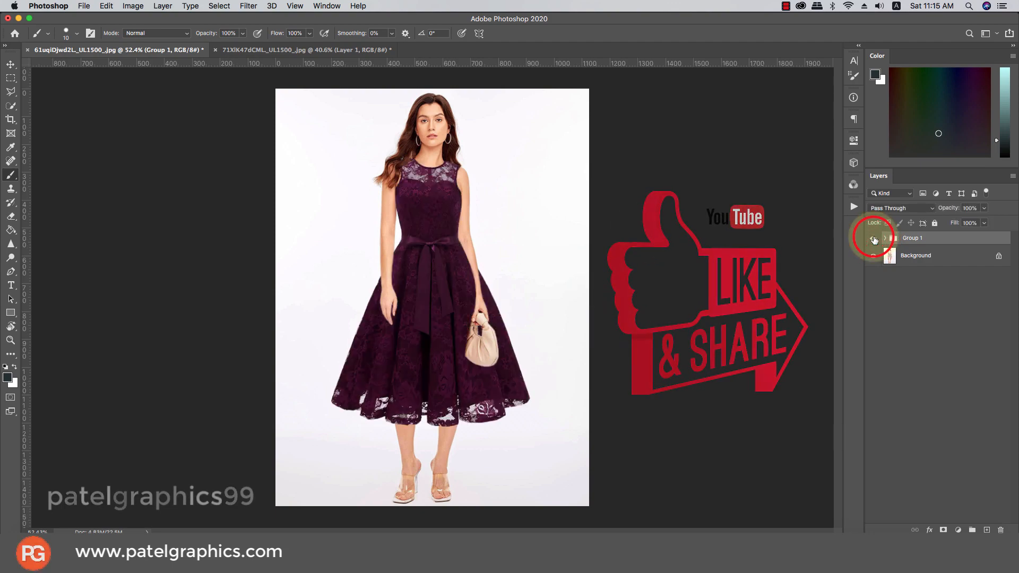